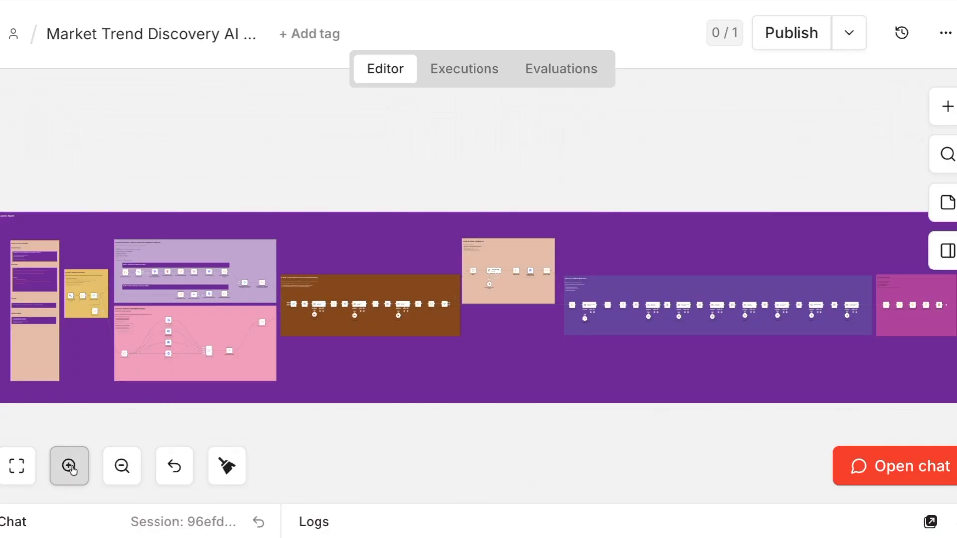
Examine the "How to use this bot" notes on input format, examples, output and requirements, and the Stage 1 input and routing section
click(70, 467)
click(72, 468)
click(72, 469)
drag(139, 426, 566, 419)
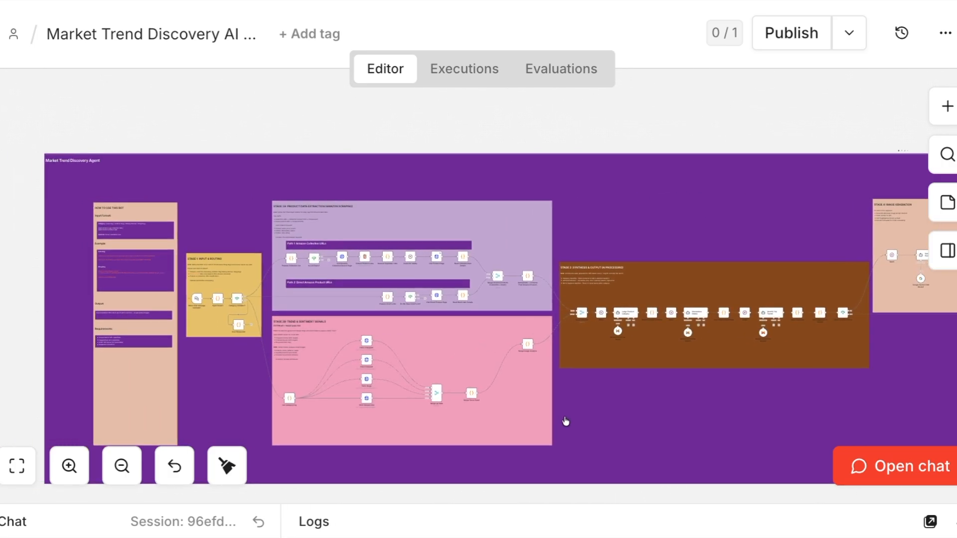
click(70, 466)
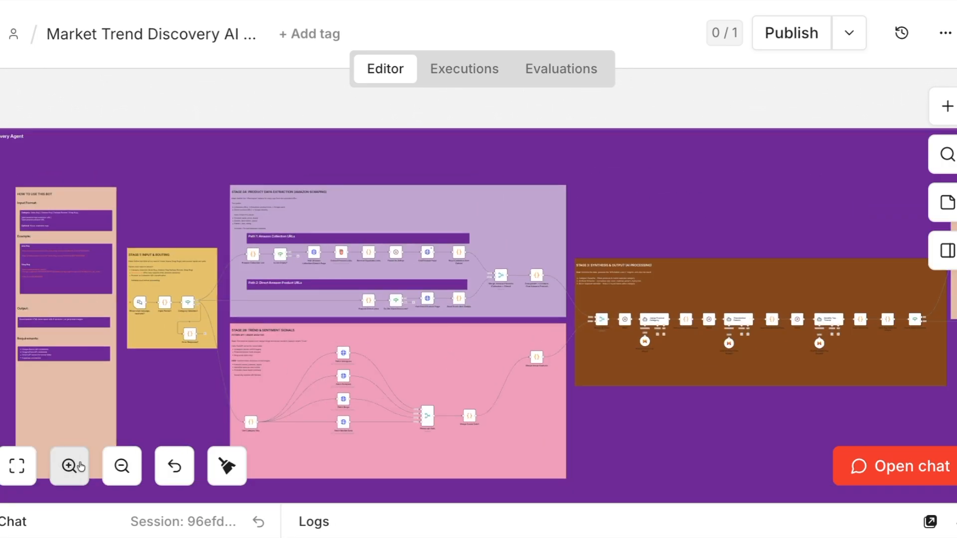
click(71, 467)
click(69, 465)
drag(57, 411, 350, 414)
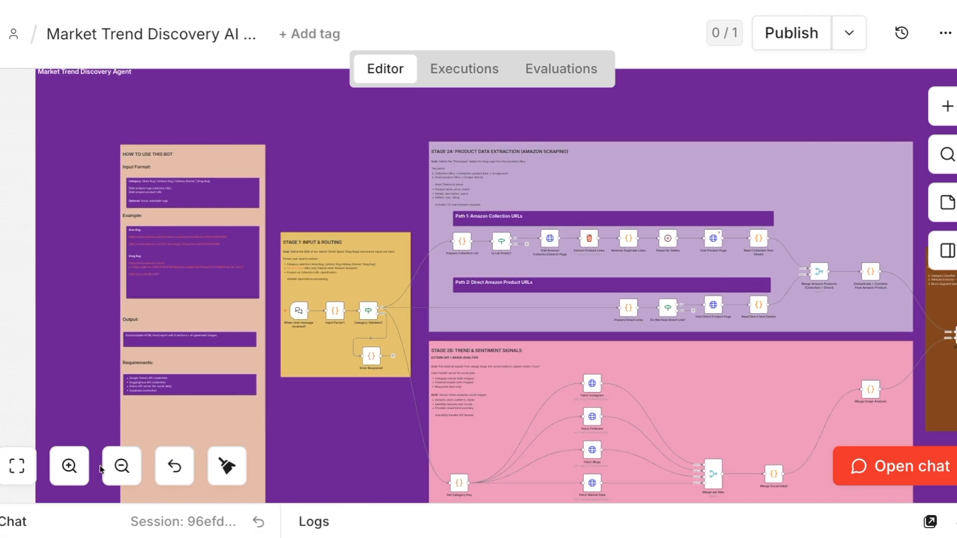
click(71, 467)
click(70, 467)
drag(79, 413, 158, 412)
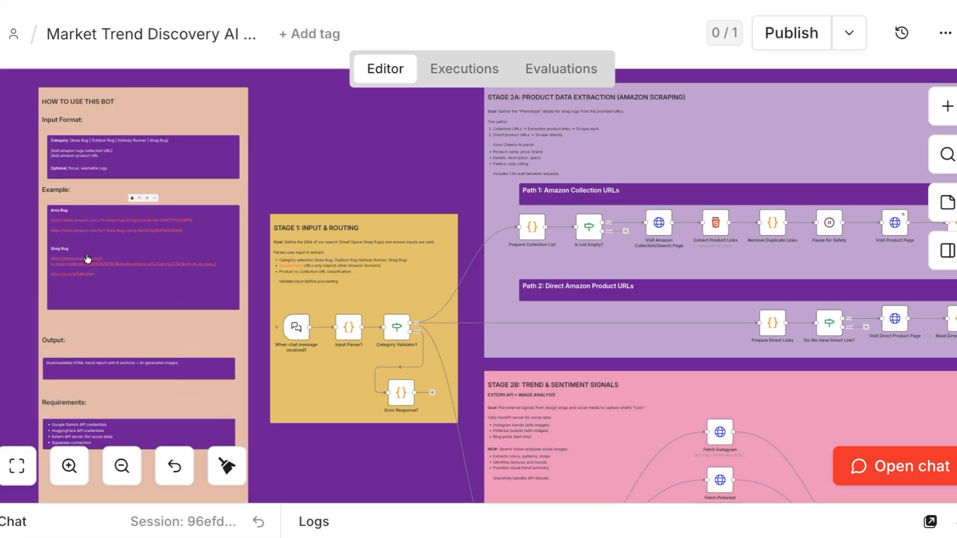
click(71, 466)
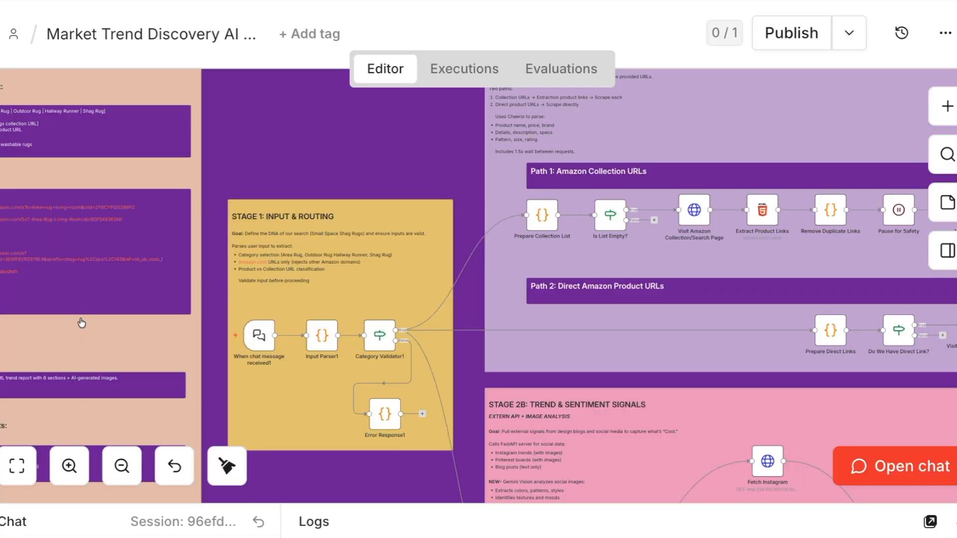
drag(76, 329, 147, 334)
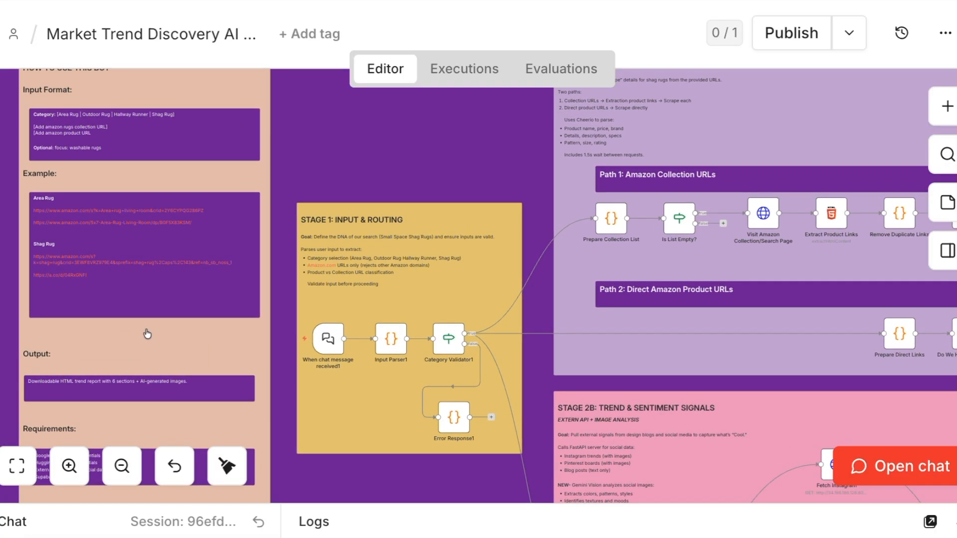
mouse_move(137, 127)
drag(183, 391, 176, 372)
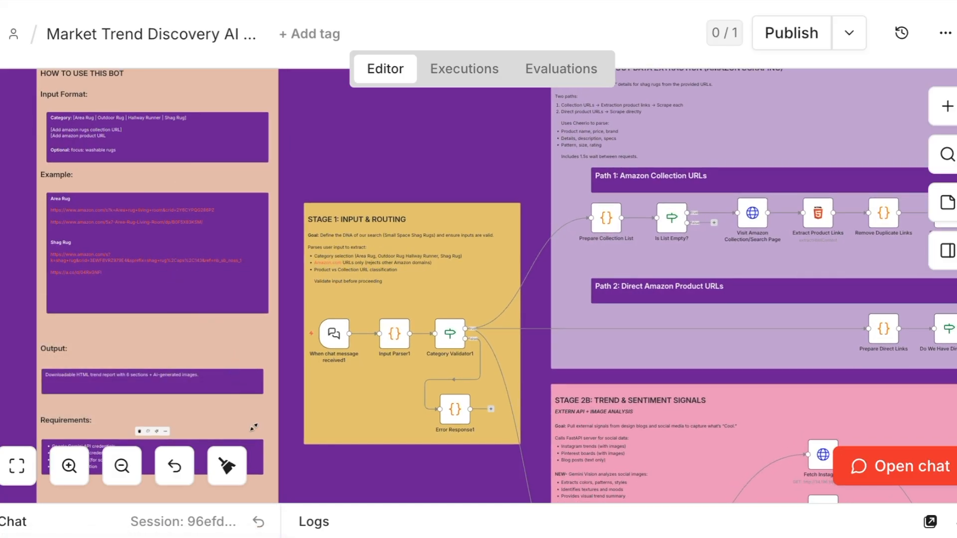
scroll(253, 427, down, 3)
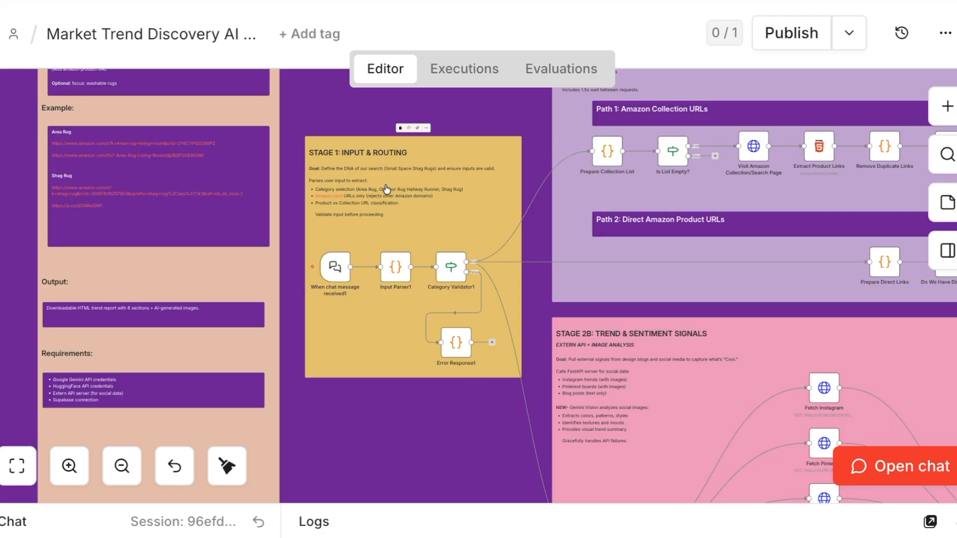
Examine the Stage 2A product extraction, Stage 2B trend and sentiment signals, and Stage 3 synthesis sections of the workflow
drag(540, 232, 298, 343)
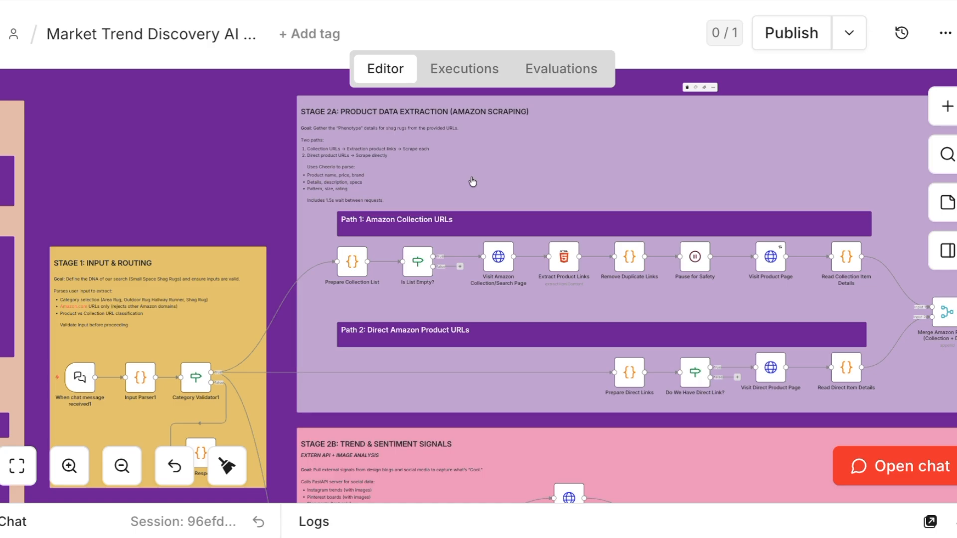
scroll(414, 427, down, 1)
drag(415, 427, 394, 217)
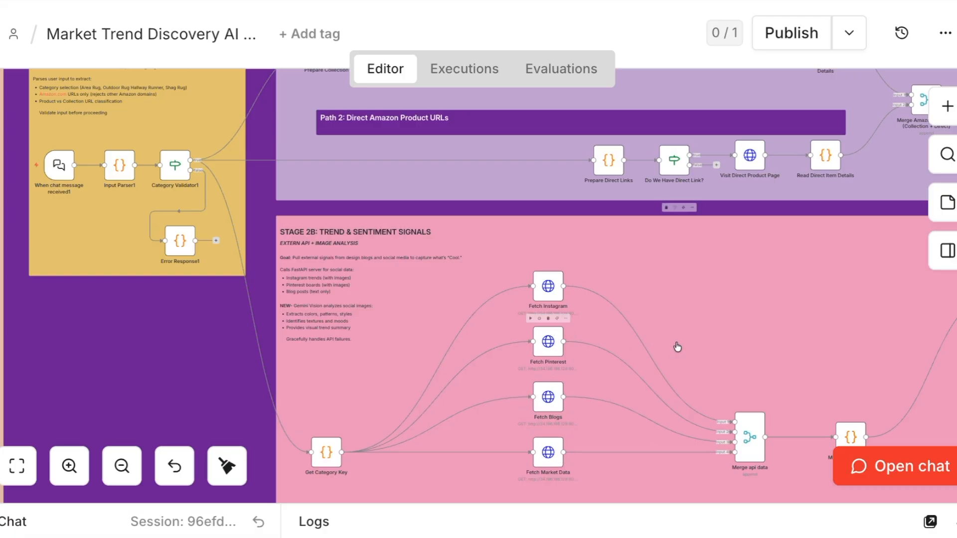
drag(793, 346, 722, 345)
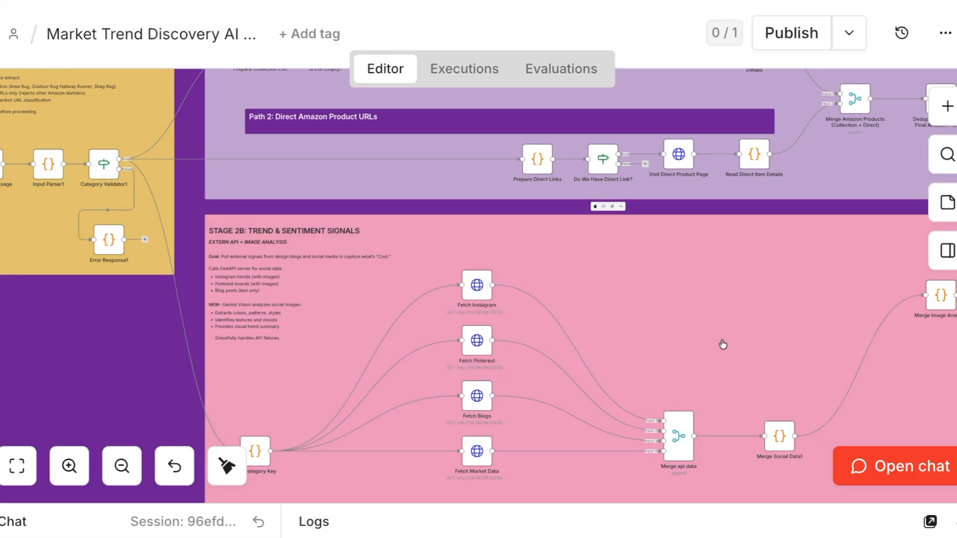
drag(723, 344, 252, 372)
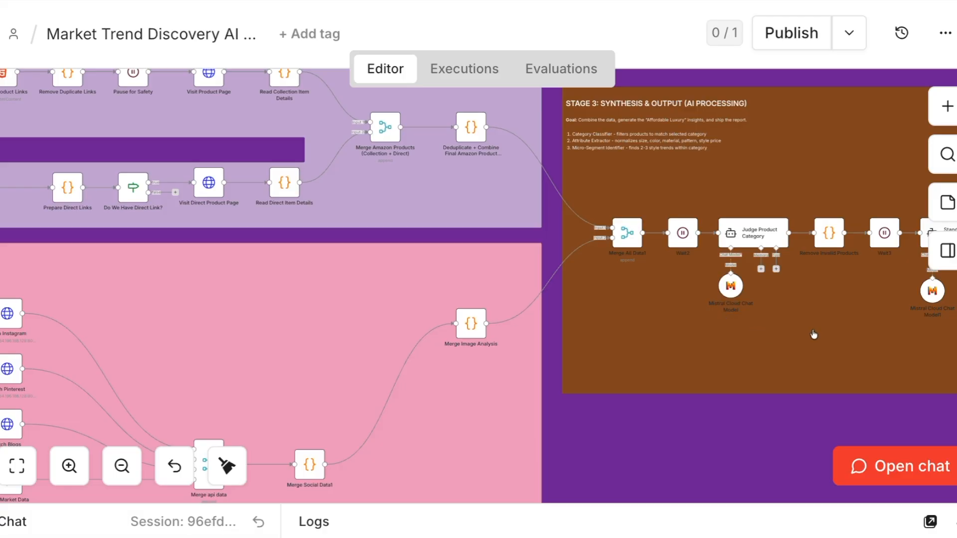
drag(817, 334, 227, 347)
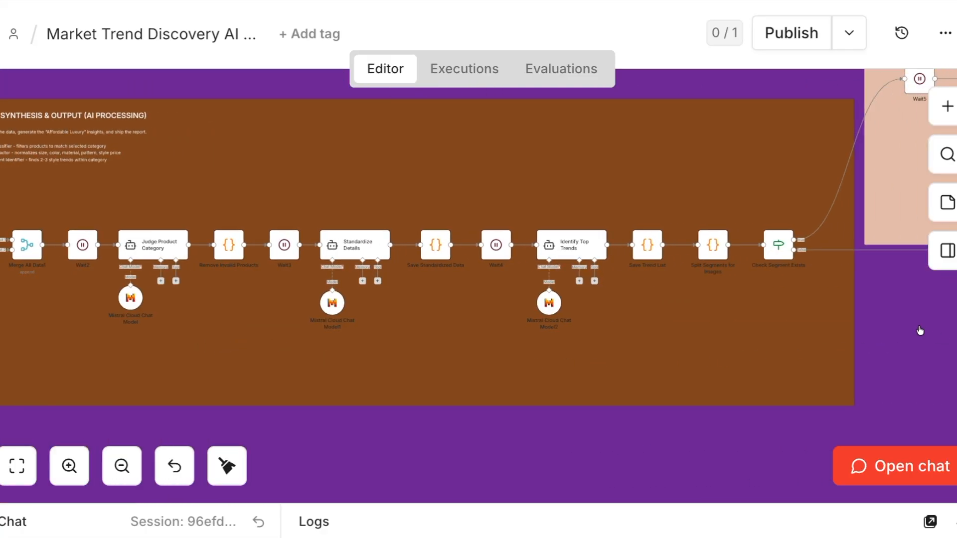
Examine the Stage 4 image generation section and the chain of report generators in the Stage 5-6 merge and report section
drag(918, 330, 489, 513)
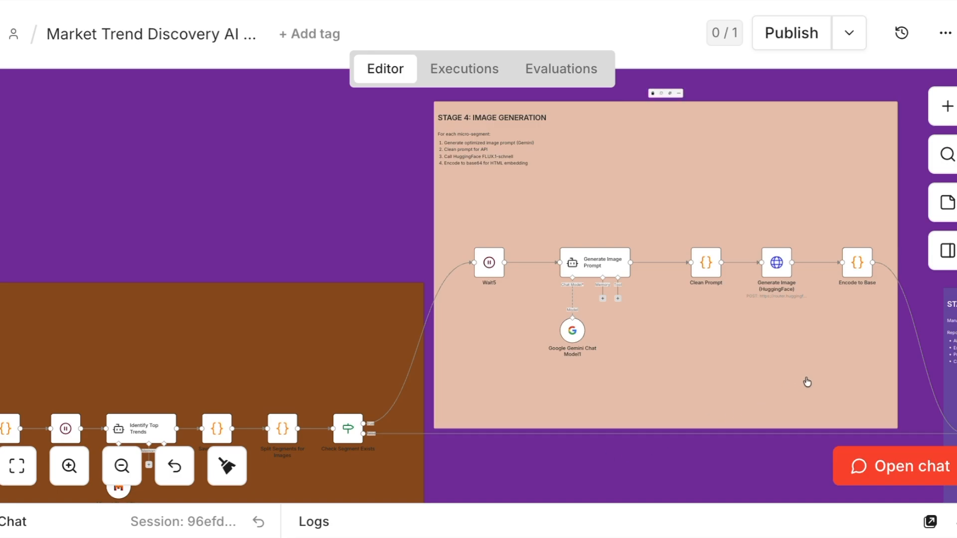
drag(807, 383, 438, 350)
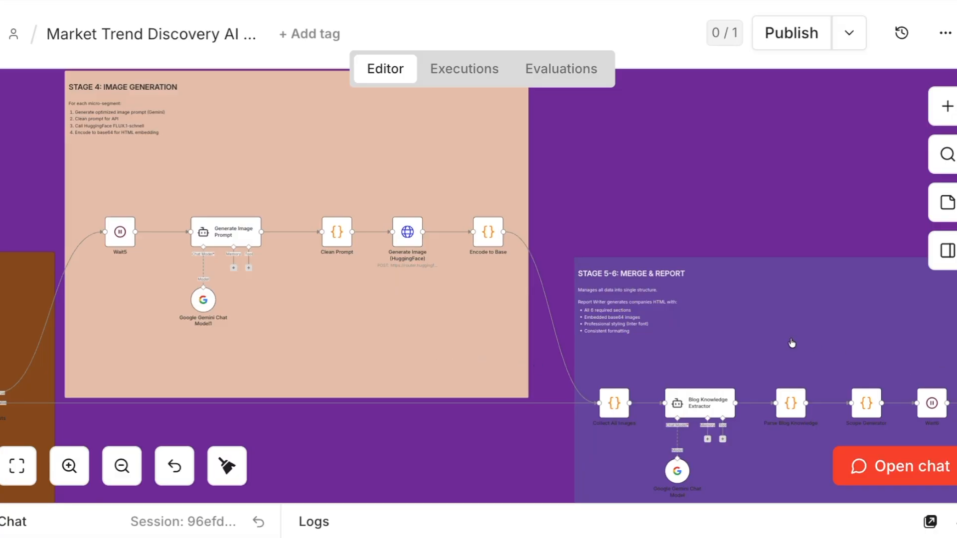
drag(820, 349, 695, 318)
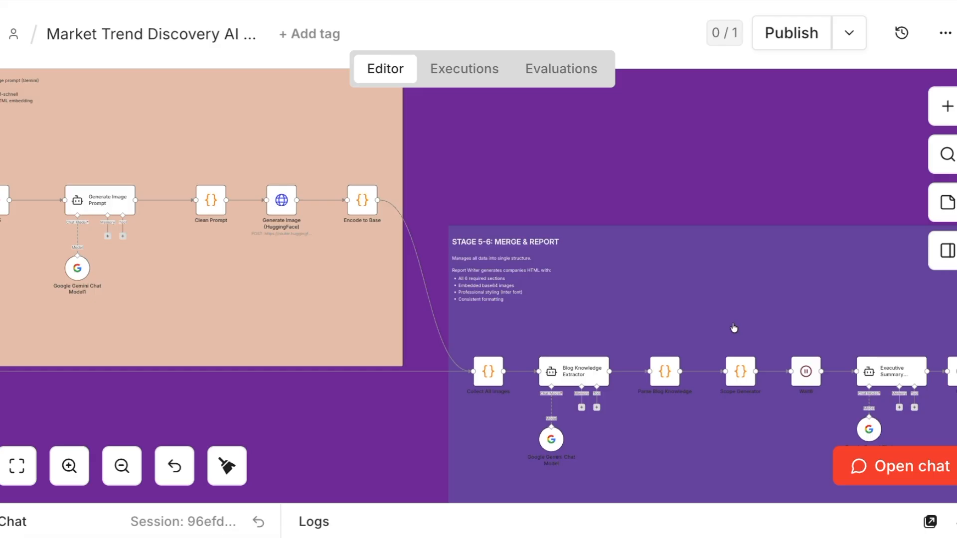
drag(807, 325, 644, 248)
drag(917, 371, 641, 362)
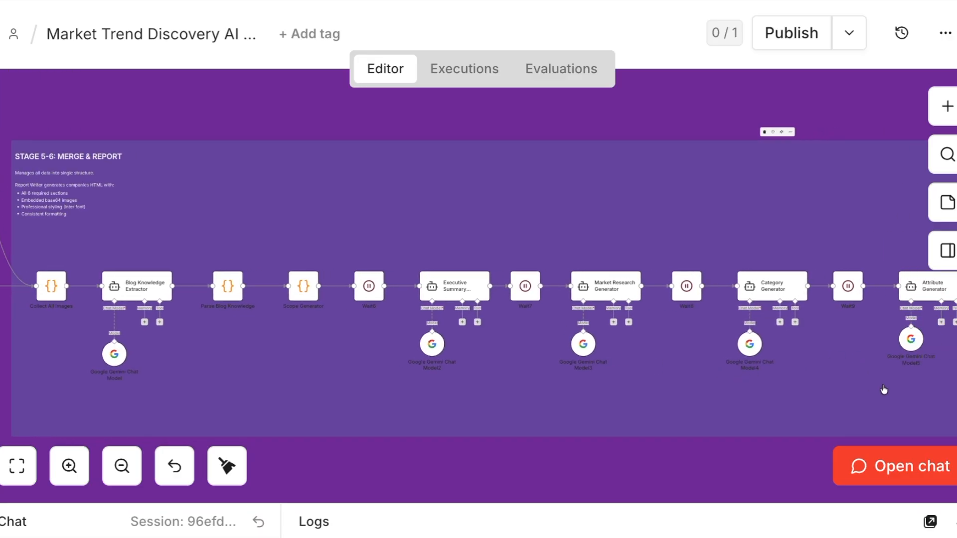
drag(901, 387, 698, 389)
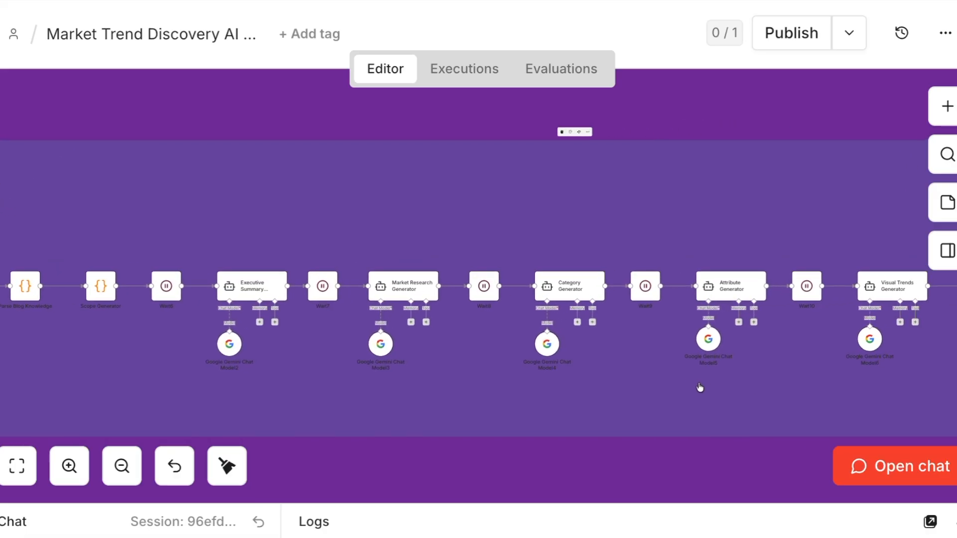
drag(882, 387, 686, 344)
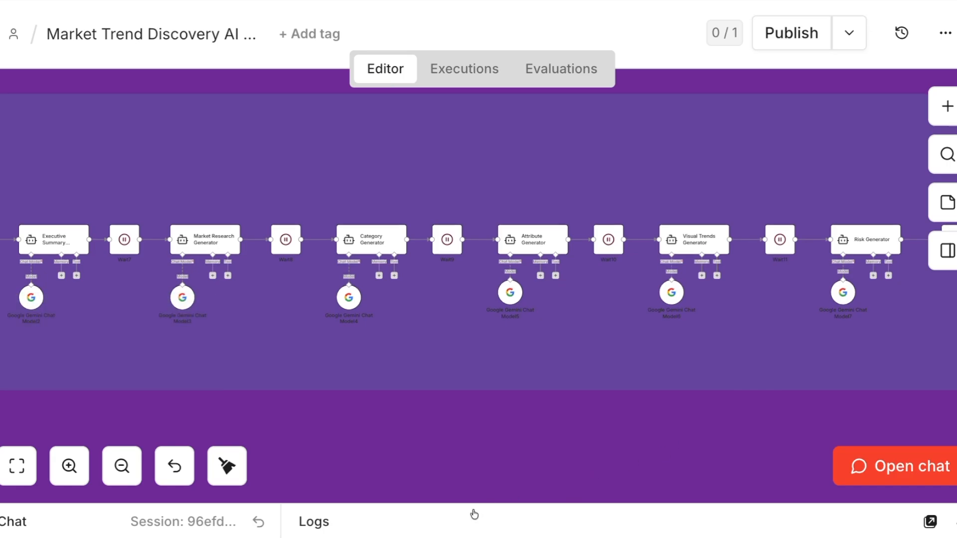
Run the workflow by sending a chat message containing the Amazon shag rug search URL and the short a.co product link
click(953, 522)
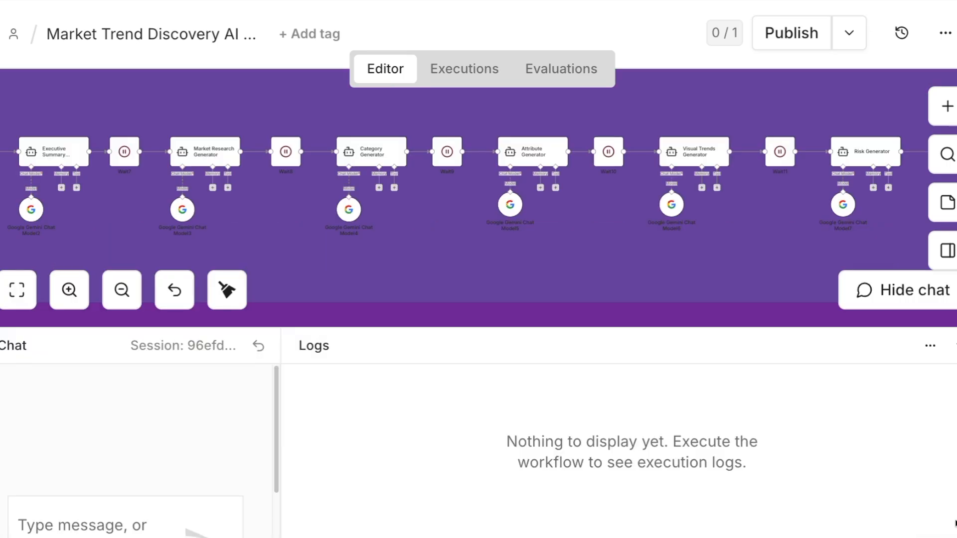
drag(276, 459, 269, 518)
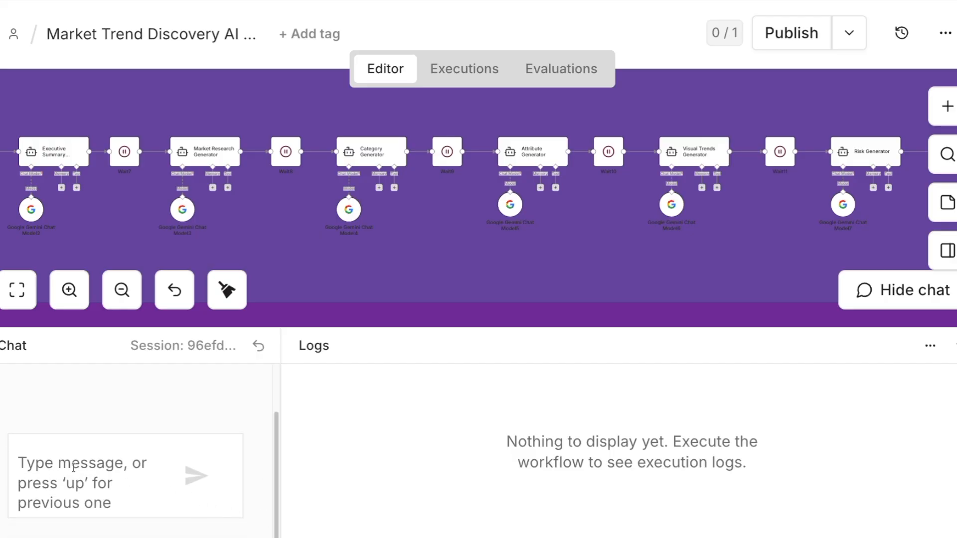
key(ctrl+v)
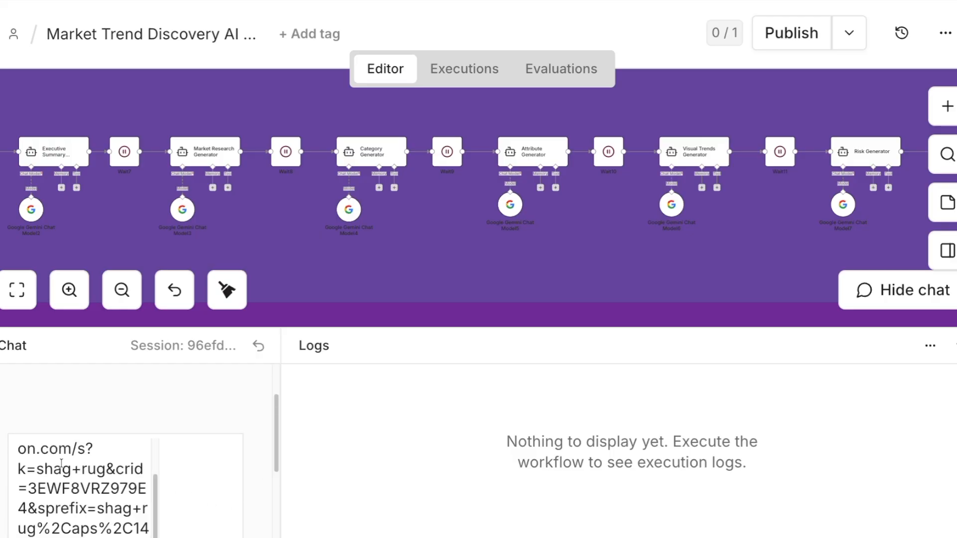
drag(272, 435, 263, 501)
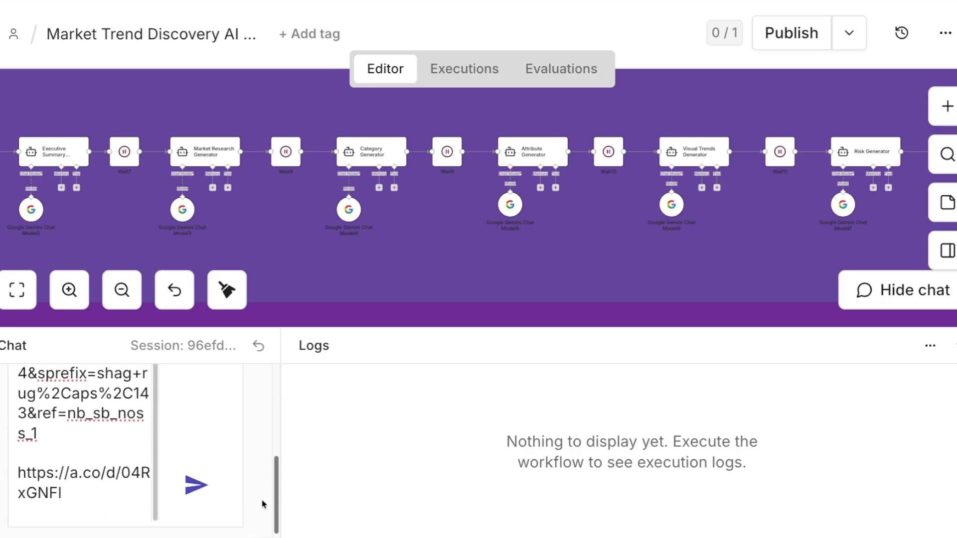
click(195, 488)
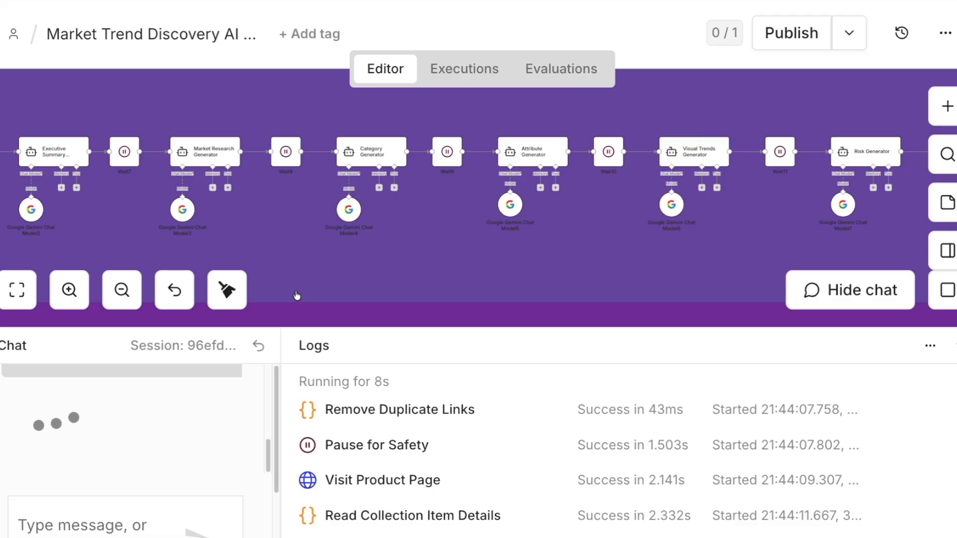
Follow the running execution on the canvas from the report generators back to the Stage 3 synthesis section
drag(300, 296, 580, 283)
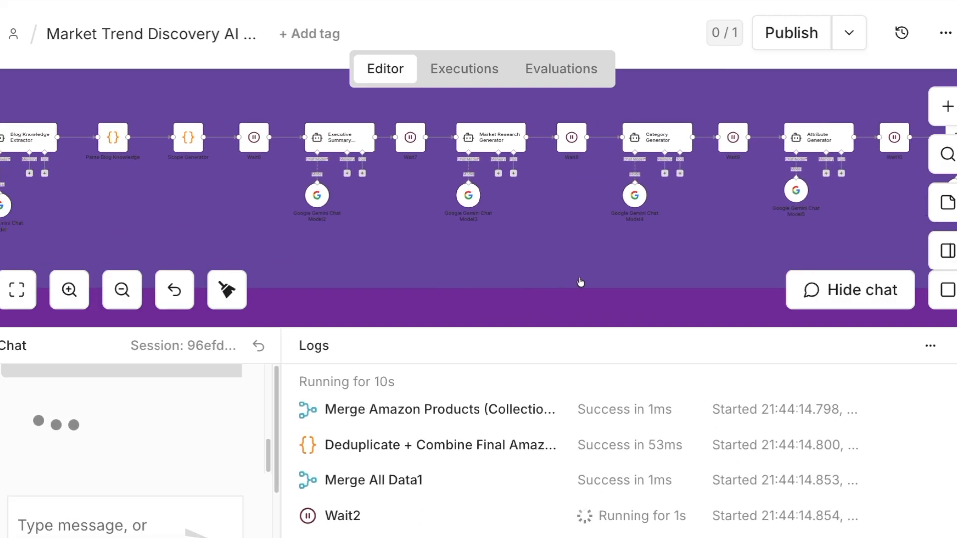
drag(326, 267, 690, 302)
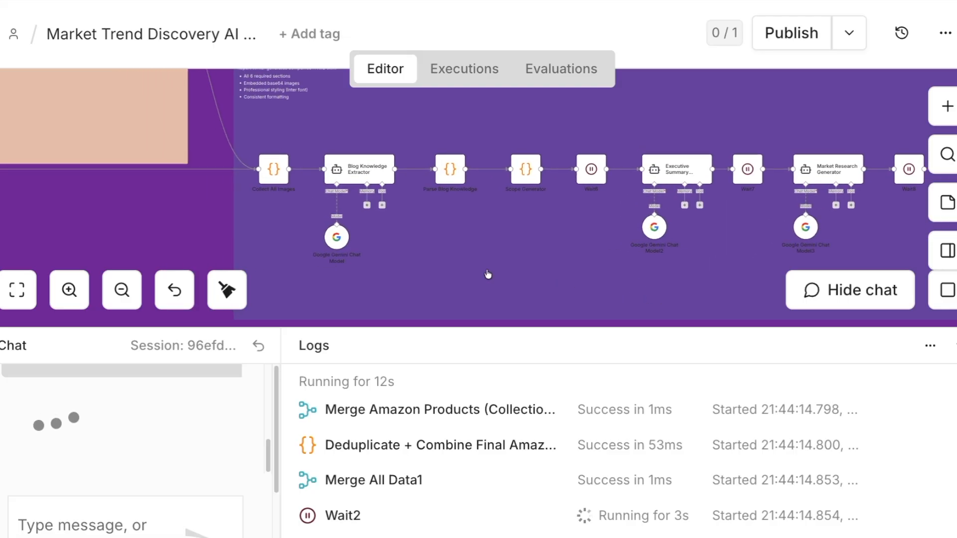
drag(211, 241, 716, 314)
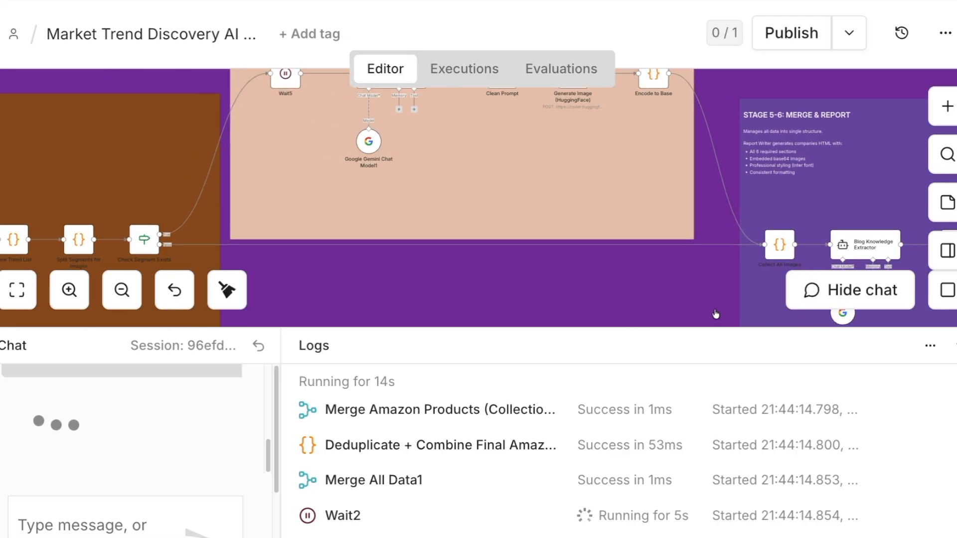
drag(394, 278, 744, 295)
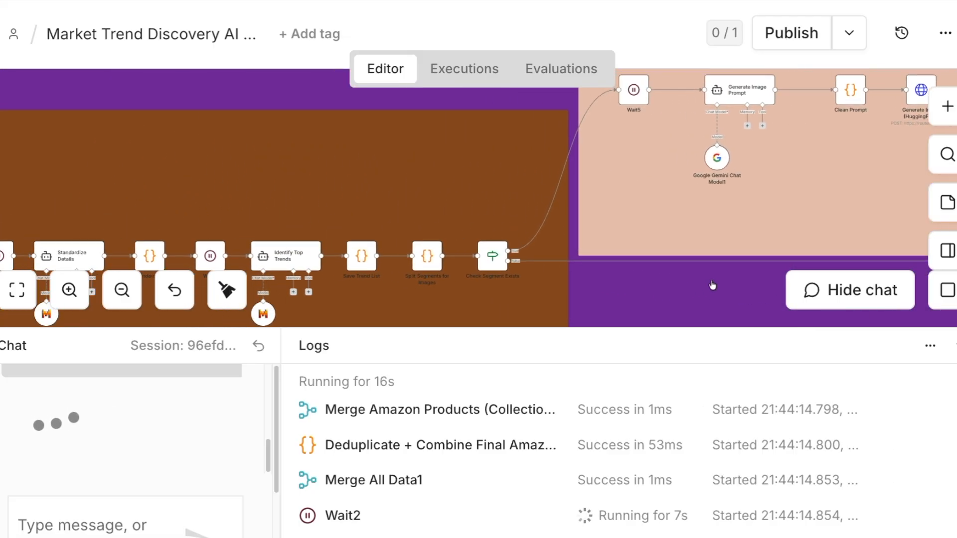
drag(115, 172, 551, 181)
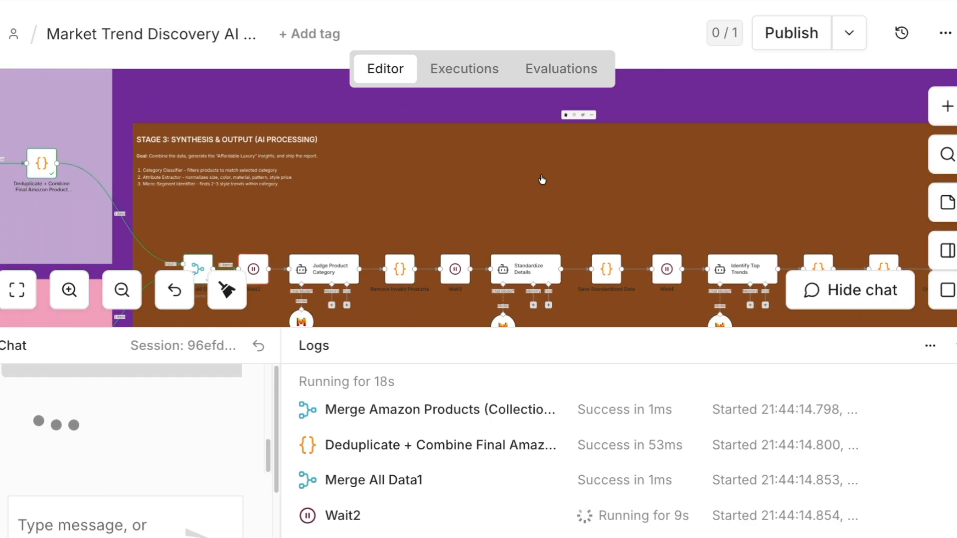
drag(309, 214, 558, 172)
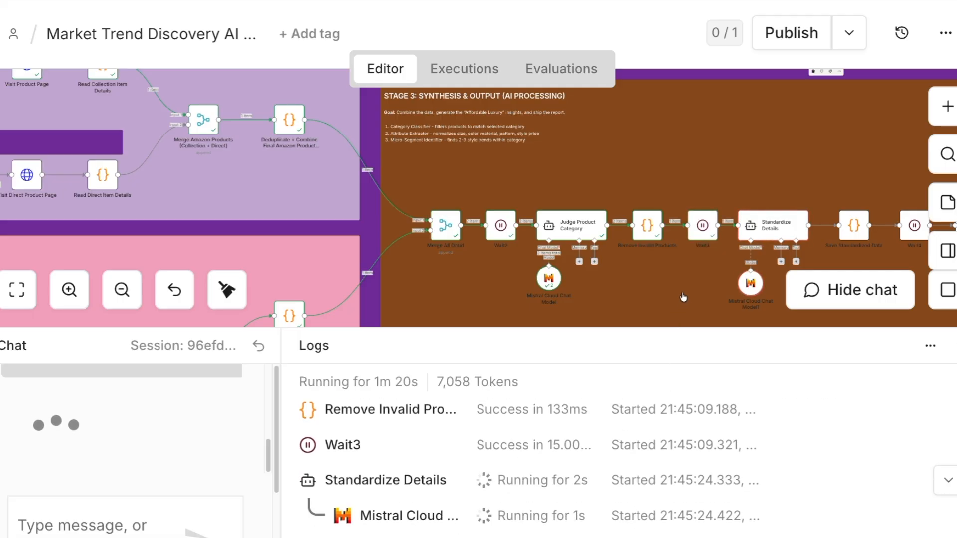
Monitor the run through the Stage 3 nodes from Judge Product Category and Standardize Details to Identify Top Trends
scroll(682, 297, right, 5)
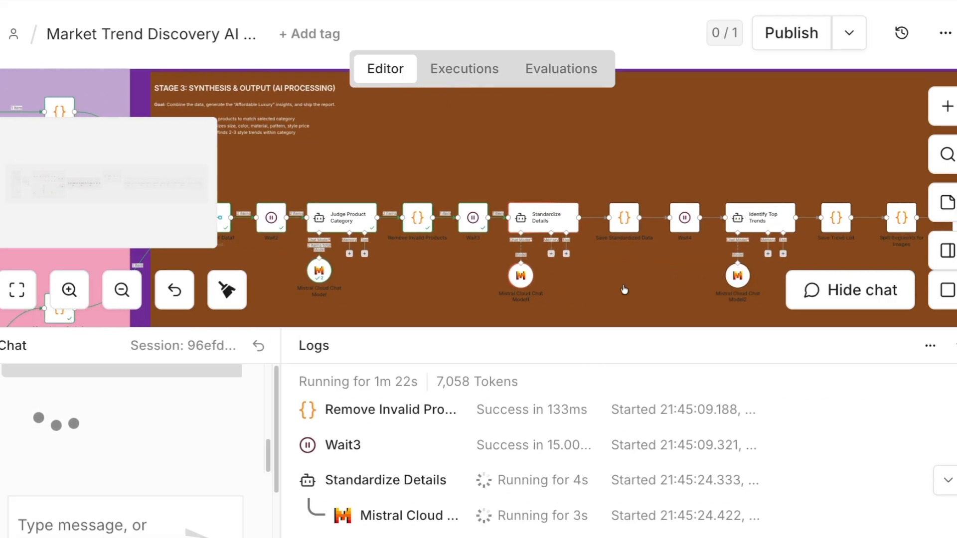
scroll(621, 289, right, 1)
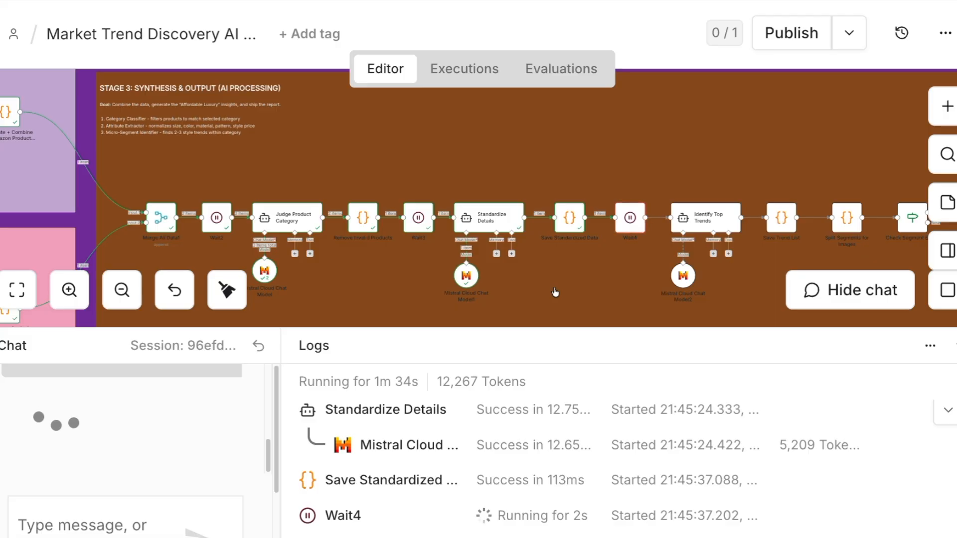
drag(555, 292, 534, 286)
scroll(494, 272, right, 2)
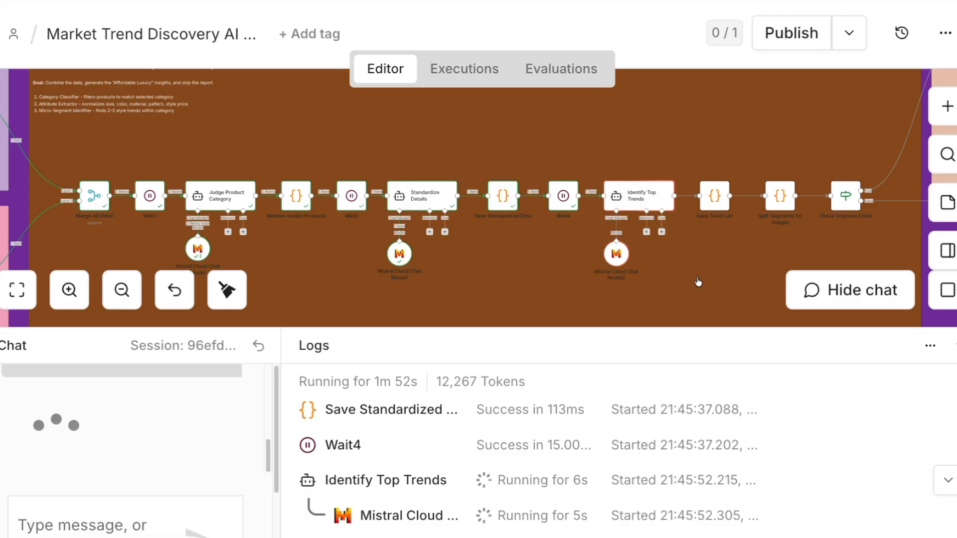
scroll(695, 280, right, 1)
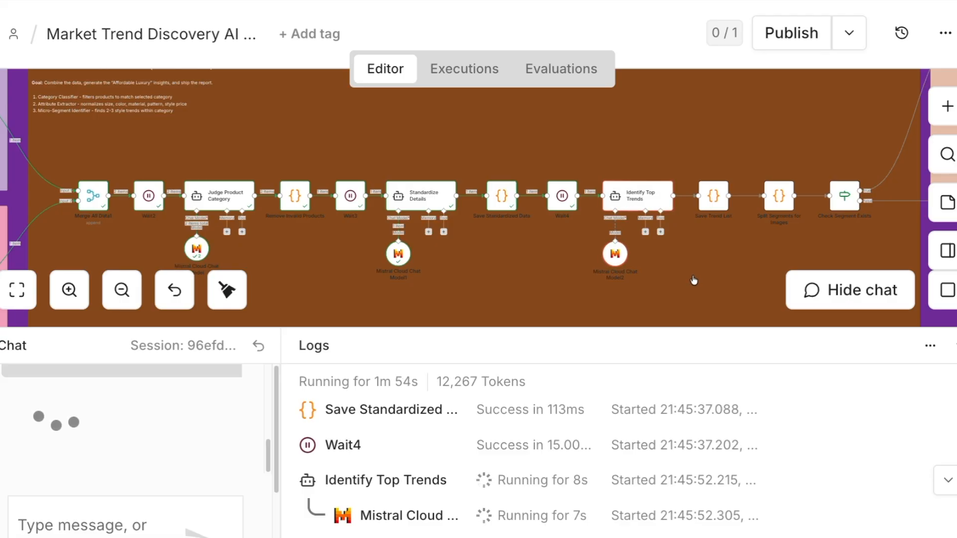
scroll(693, 281, right, 1)
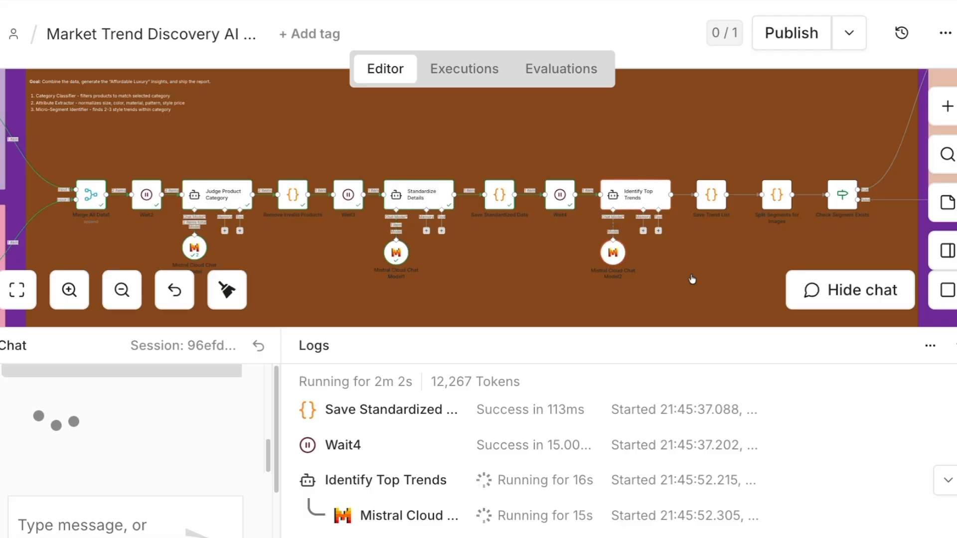
drag(692, 279, 689, 278)
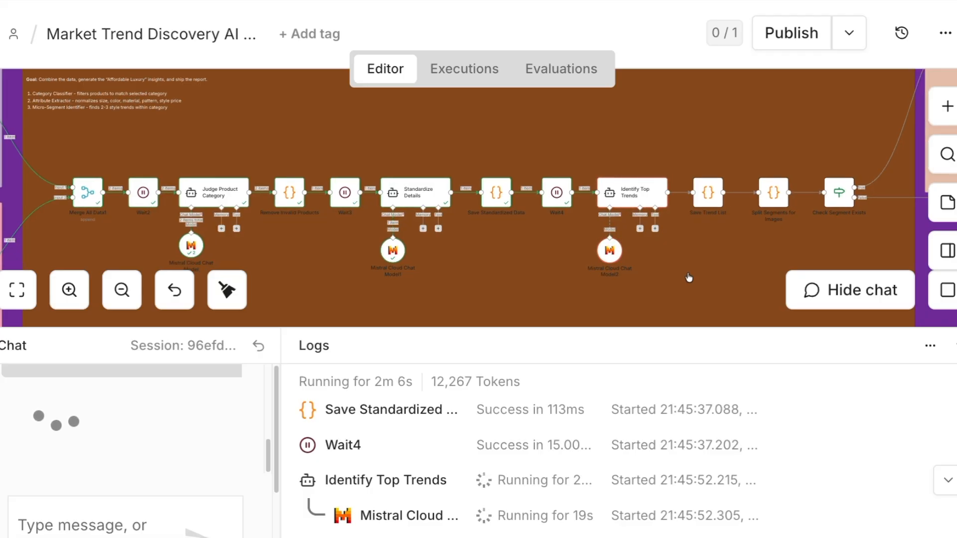
Check the execution of the Stage 4 image generation nodes from Generate Image Prompt to Encode to Base
drag(689, 278, 507, 338)
drag(814, 205, 591, 320)
drag(673, 168, 600, 188)
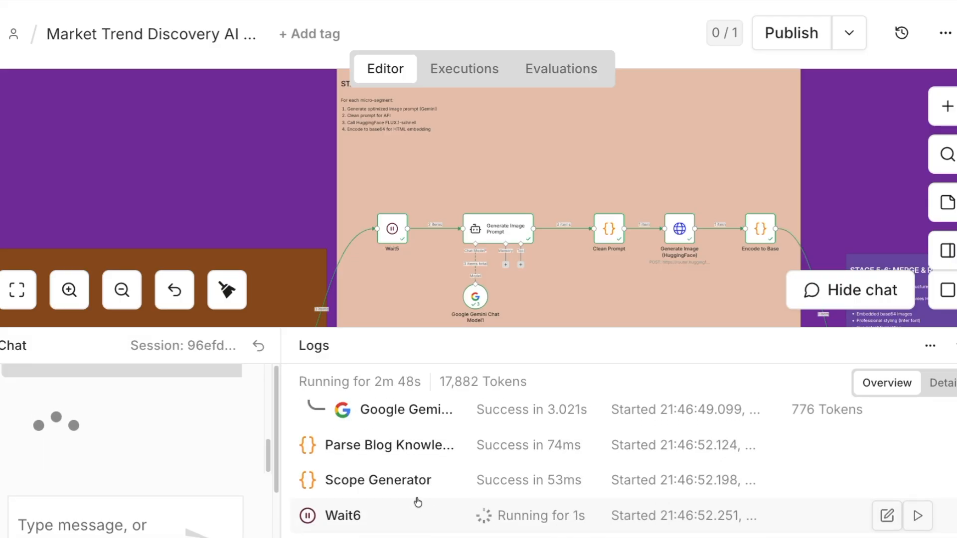
Inspect the logged input and output of the Google Gemini model under the Blog Knowledge Extractor
click(408, 413)
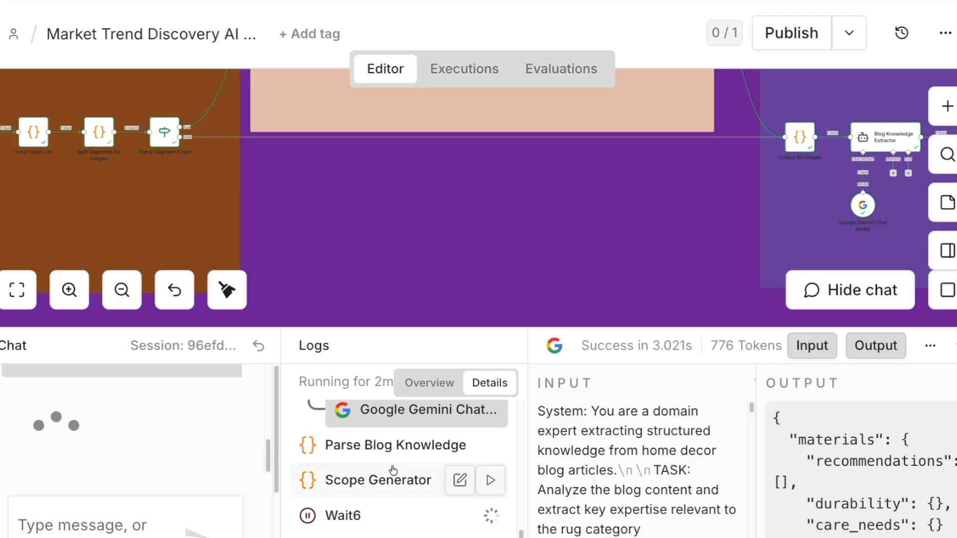
scroll(394, 471, up, 3)
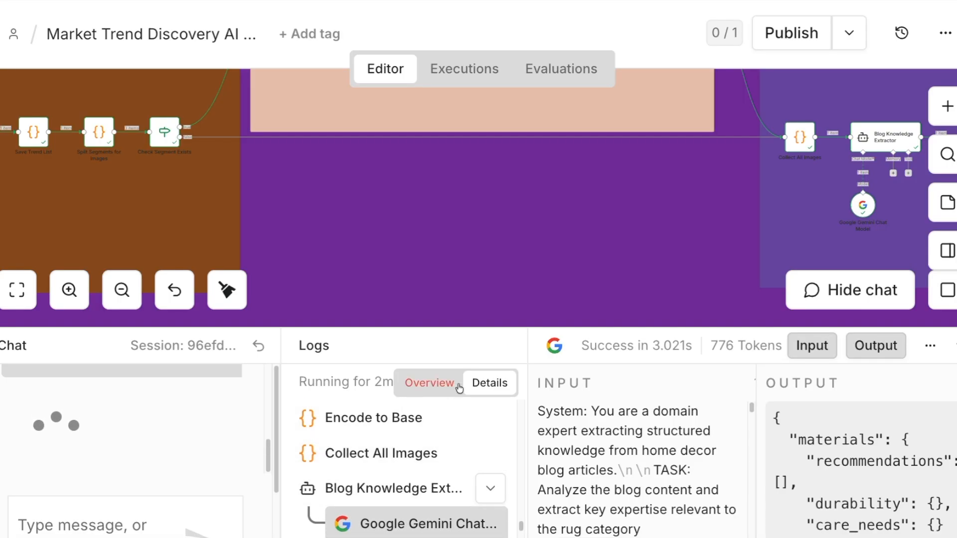
scroll(614, 248, up, 3)
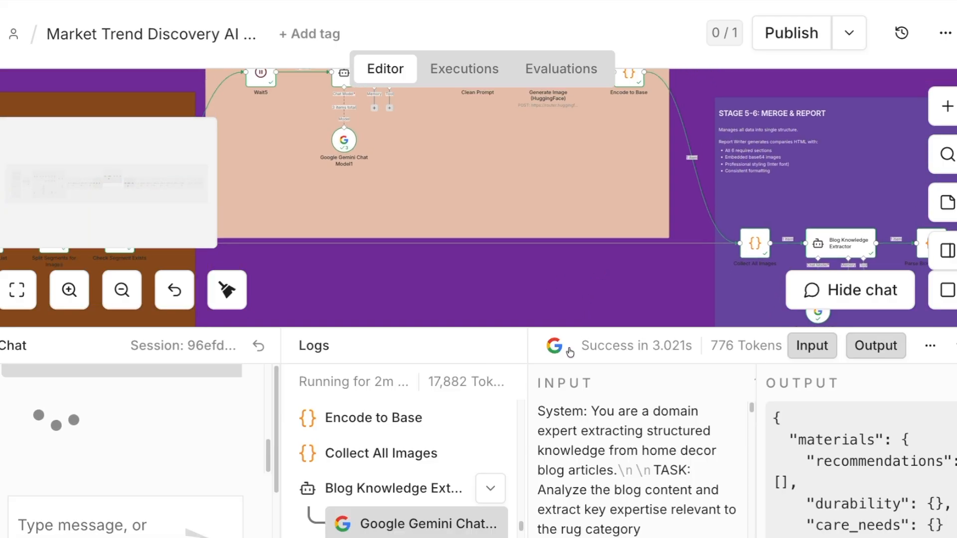
Follow the run through the Stage 5-6 merge and report section from Collect All Images to the Market Research Generator
drag(640, 225, 494, 222)
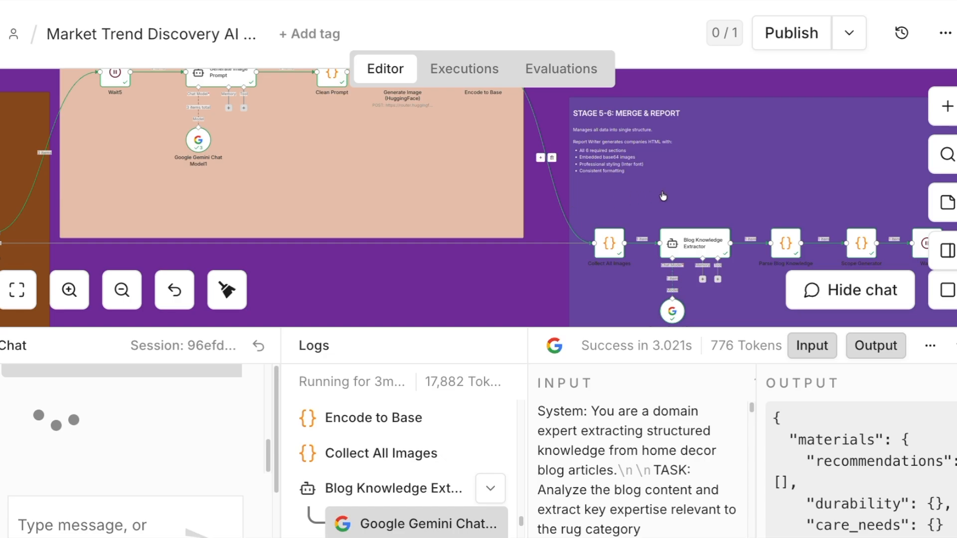
drag(727, 191, 541, 173)
drag(785, 164, 555, 159)
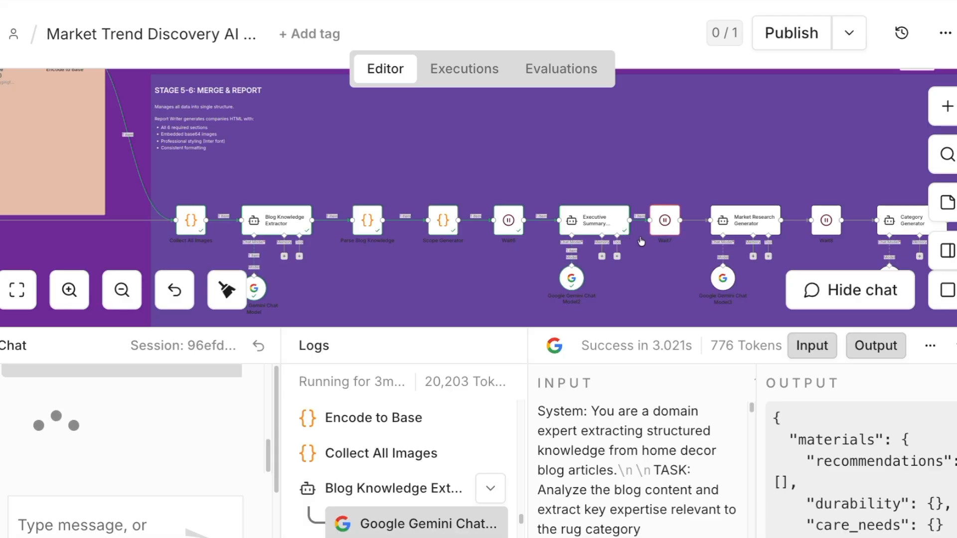
drag(887, 170, 680, 168)
drag(835, 171, 748, 157)
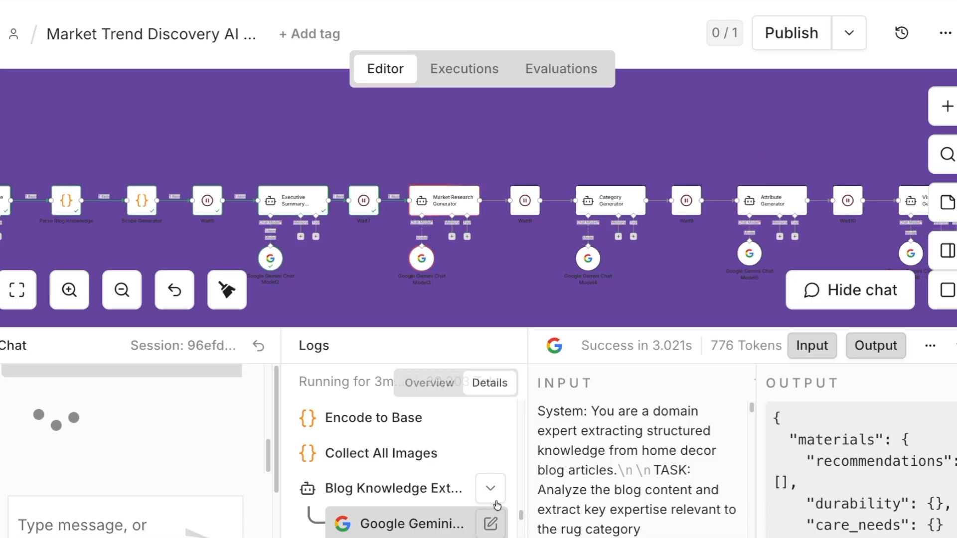
Inspect the logged input of the Generate Image (HuggingFace) node, including its image prompt and segment name
scroll(490, 498, down, 5)
scroll(459, 500, down, 3)
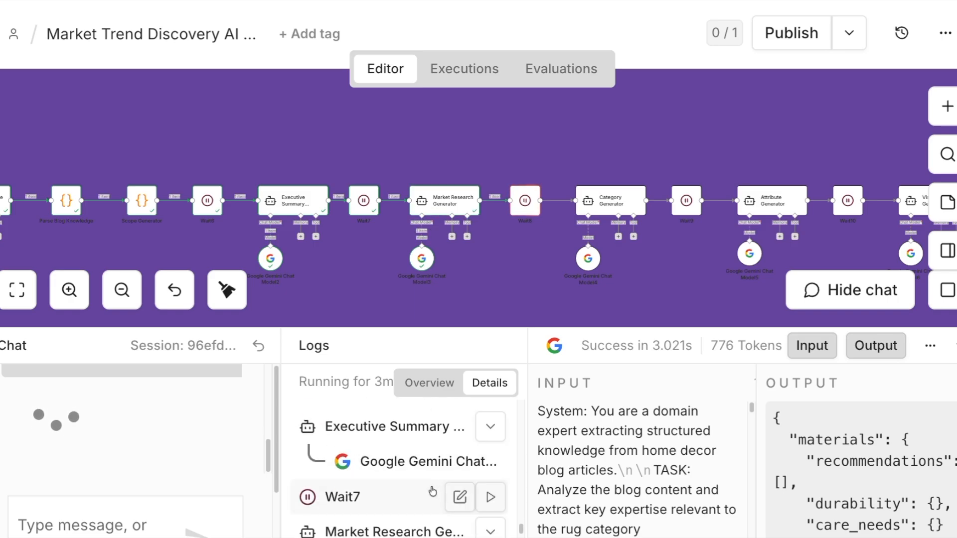
scroll(445, 494, down, 3)
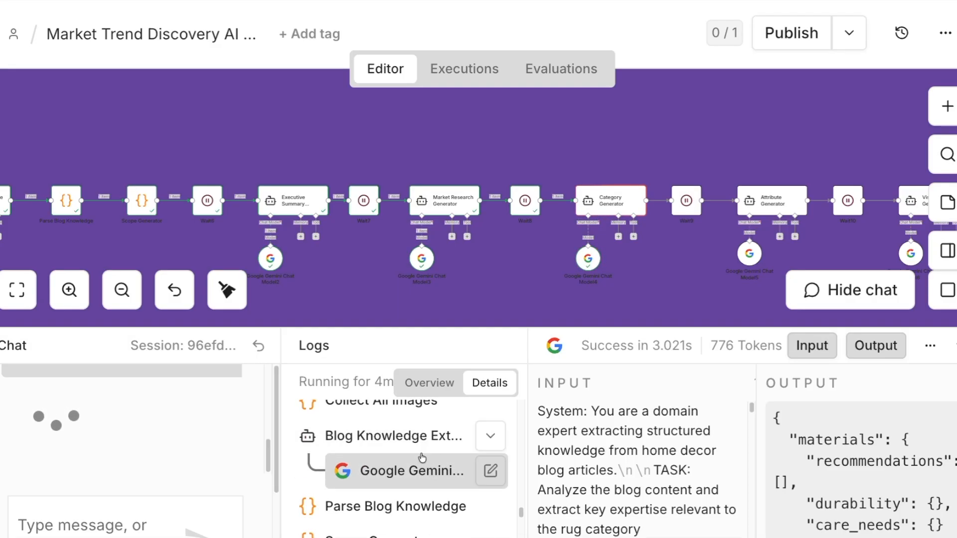
scroll(414, 456, up, 1)
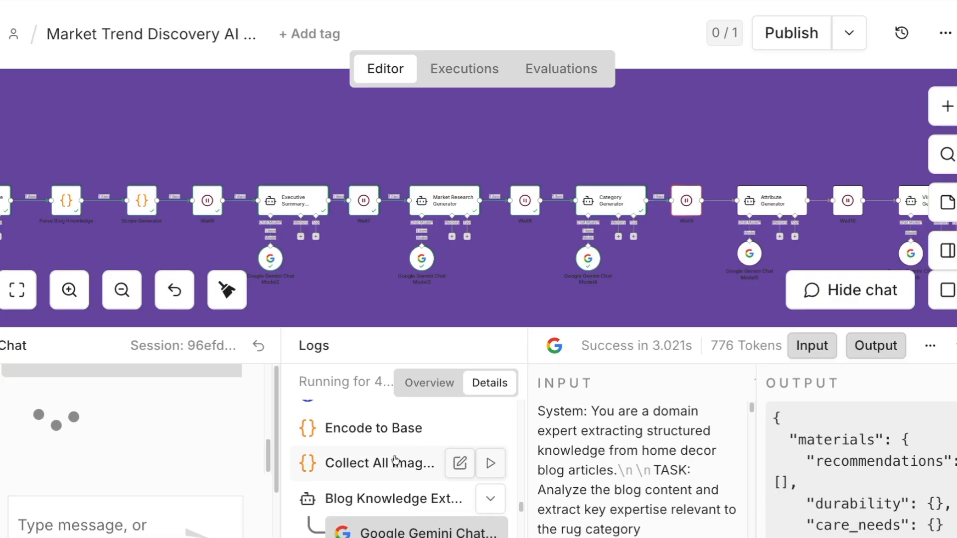
click(398, 457)
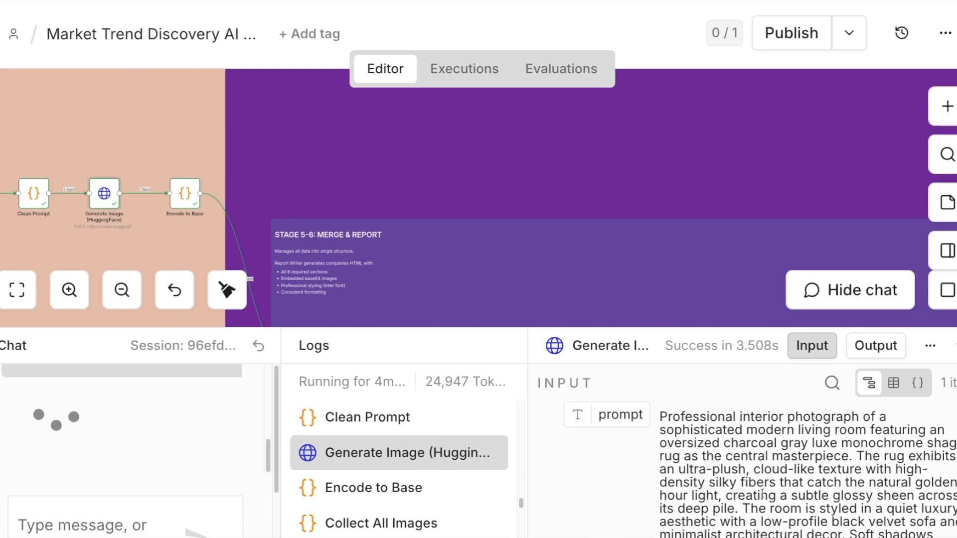
scroll(762, 493, down, 3)
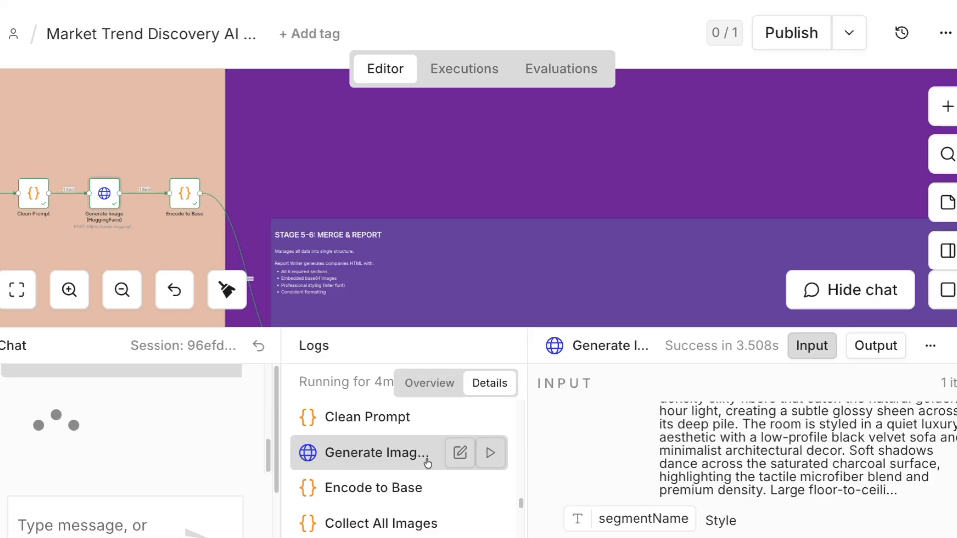
scroll(434, 461, down, 2)
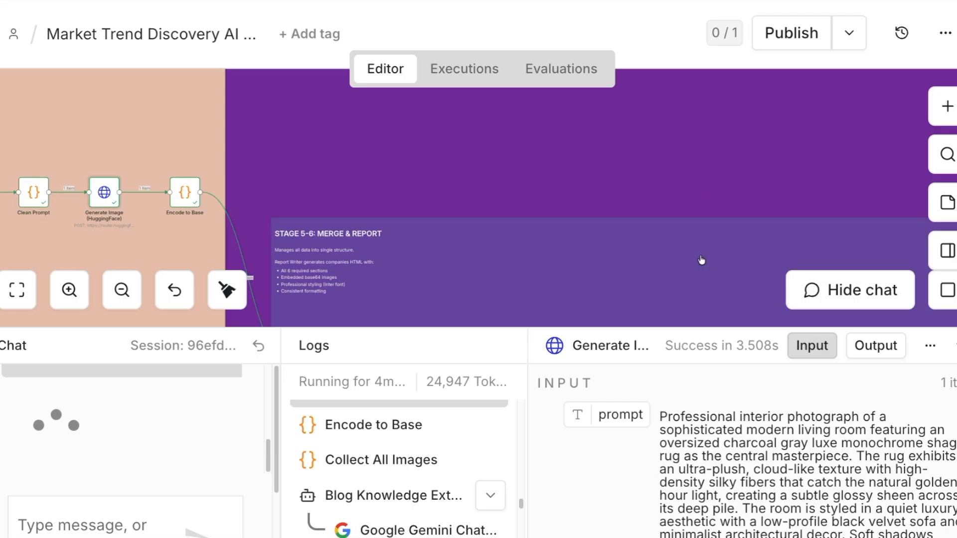
Monitor the run along the Stage 5-6 report chain to the Attribute, Visual Trends and Risk Generator nodes
scroll(668, 149, down, 5)
scroll(659, 98, right, 5)
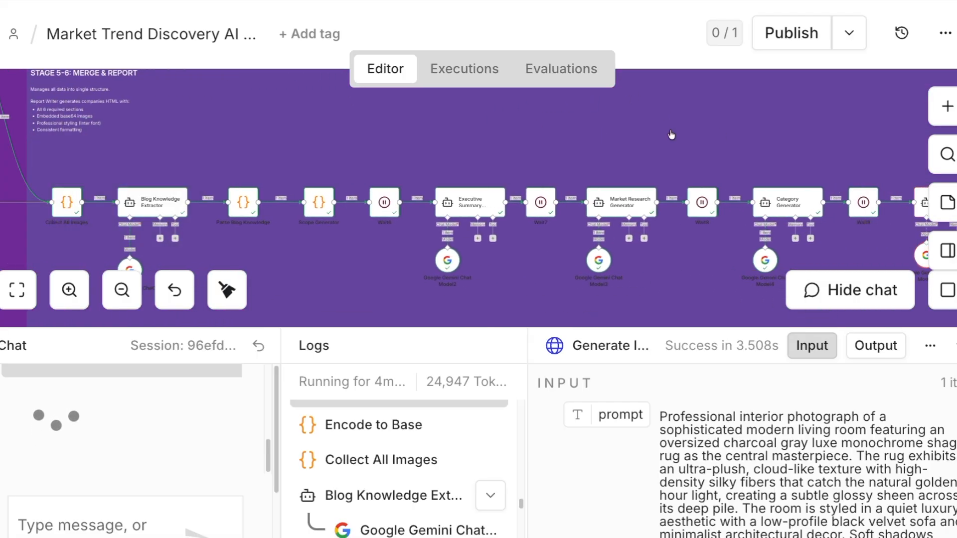
drag(801, 139, 334, 133)
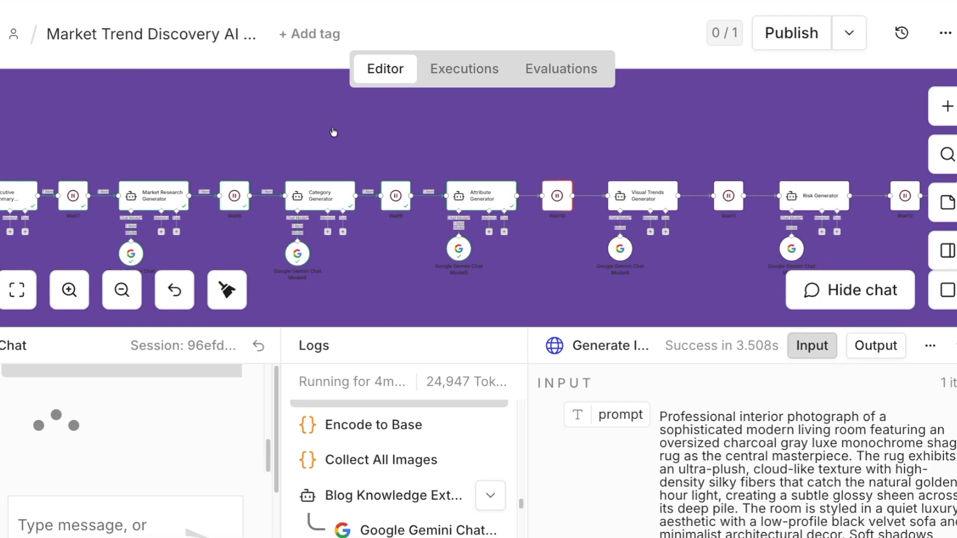
drag(565, 249, 483, 194)
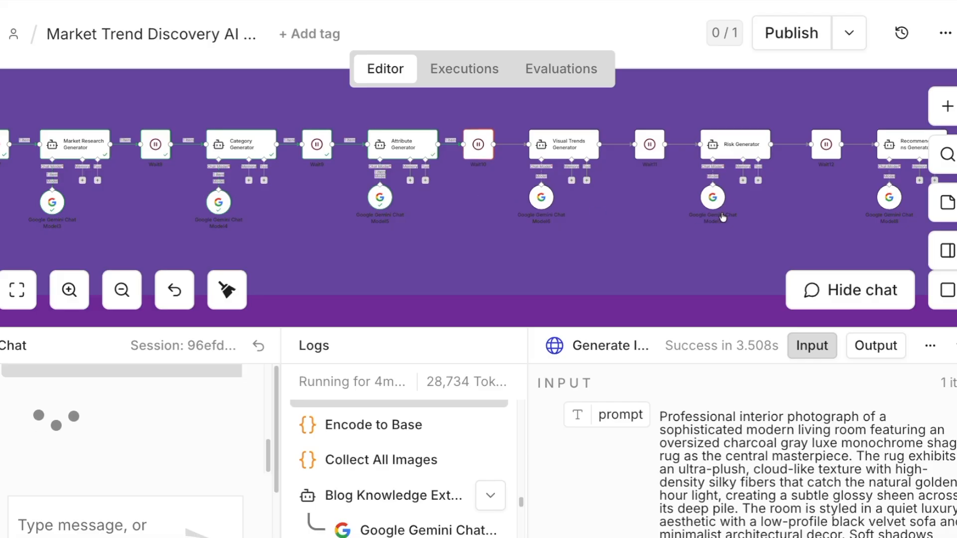
Review the execution log entries of the report generators from Scope Generator through Visual Trends Generator
scroll(458, 456, down, 3)
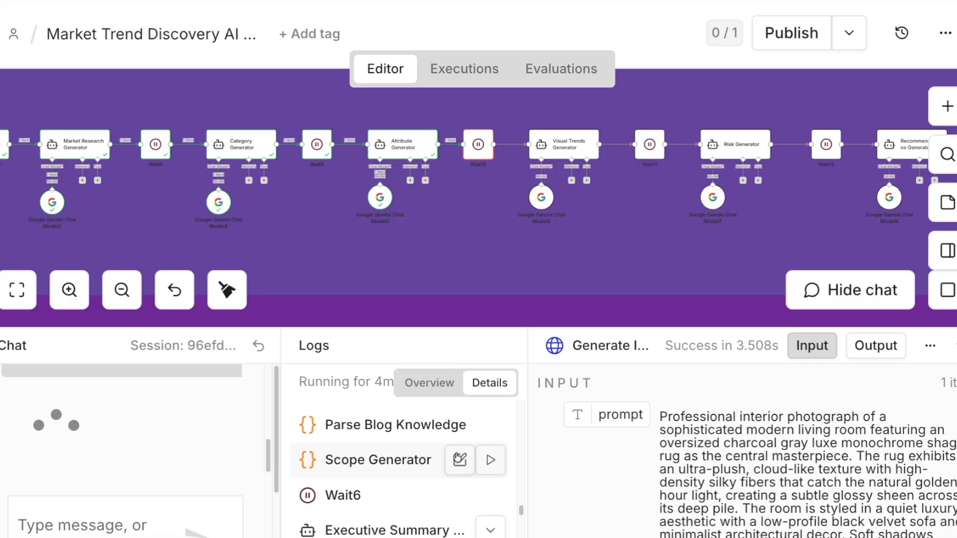
scroll(437, 459, down, 2)
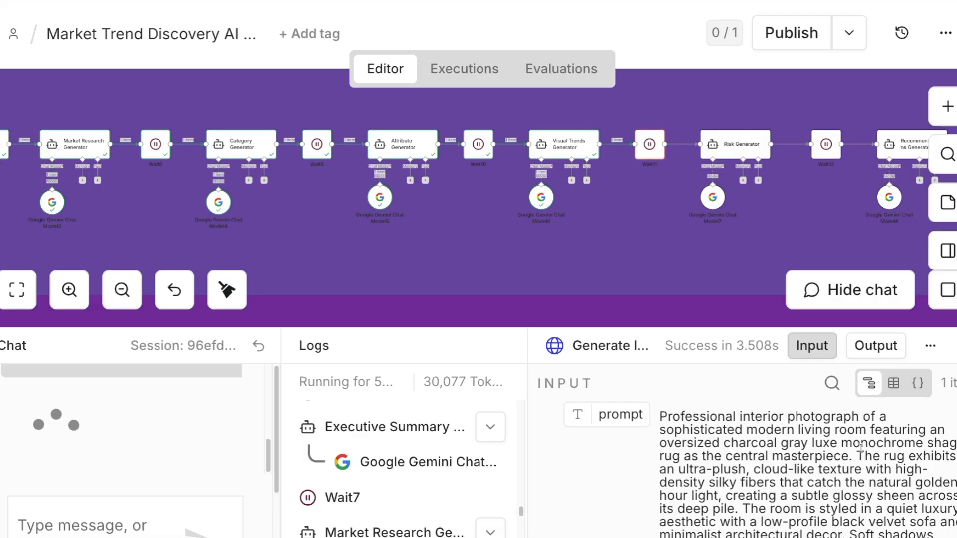
scroll(877, 483, down, 3)
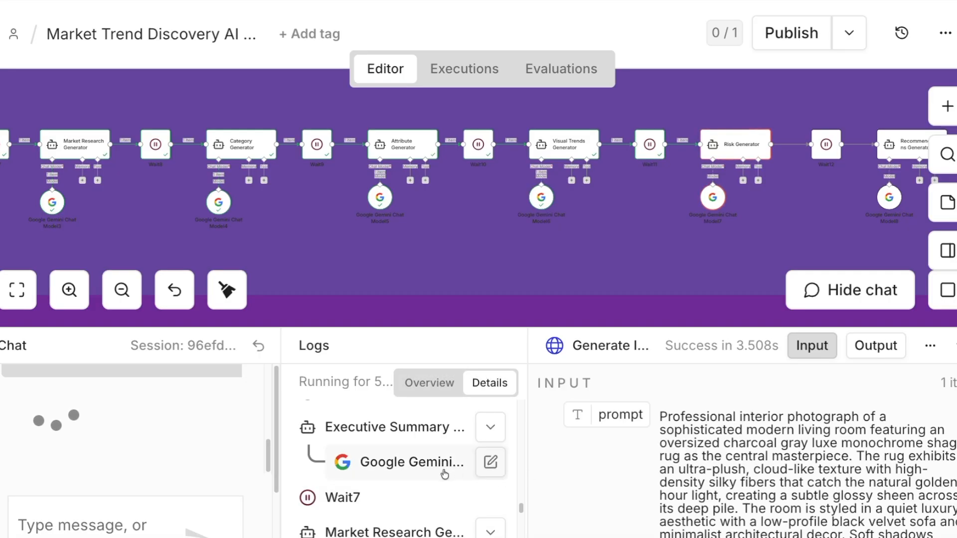
scroll(445, 476, down, 1)
scroll(445, 476, down, 3)
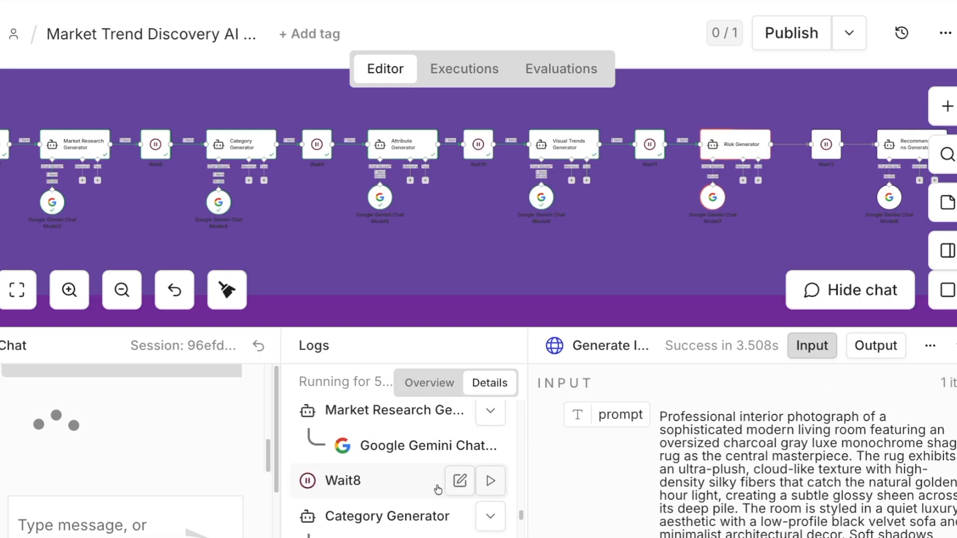
scroll(435, 491, down, 1)
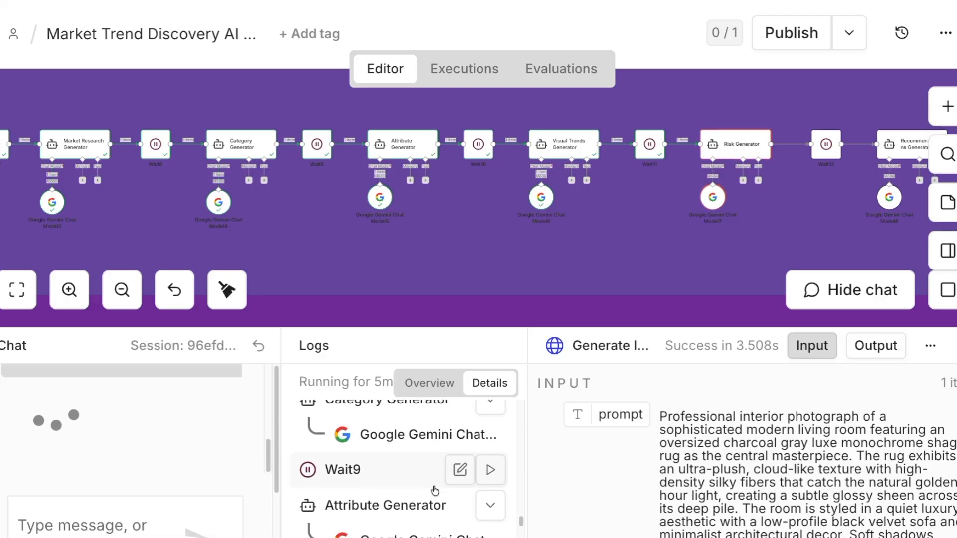
scroll(434, 491, down, 1)
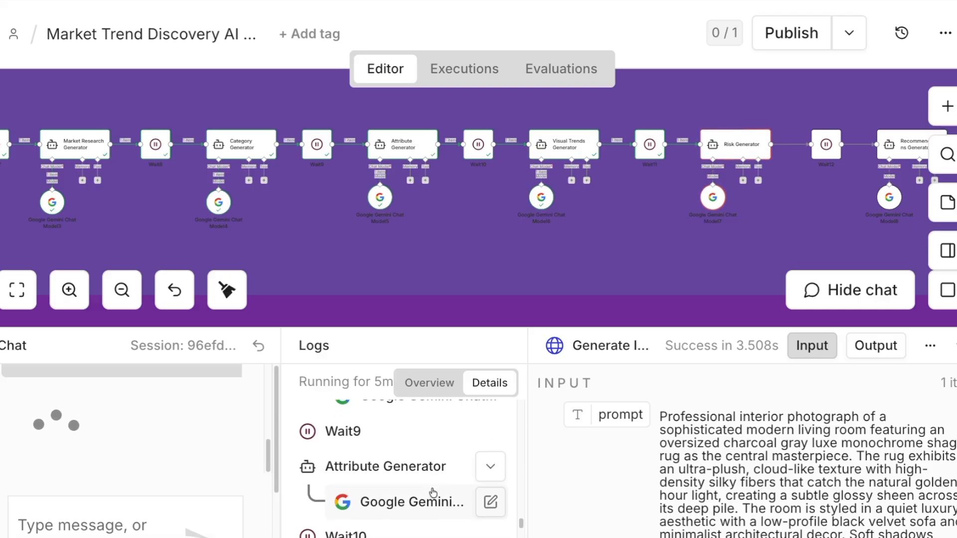
scroll(433, 492, down, 3)
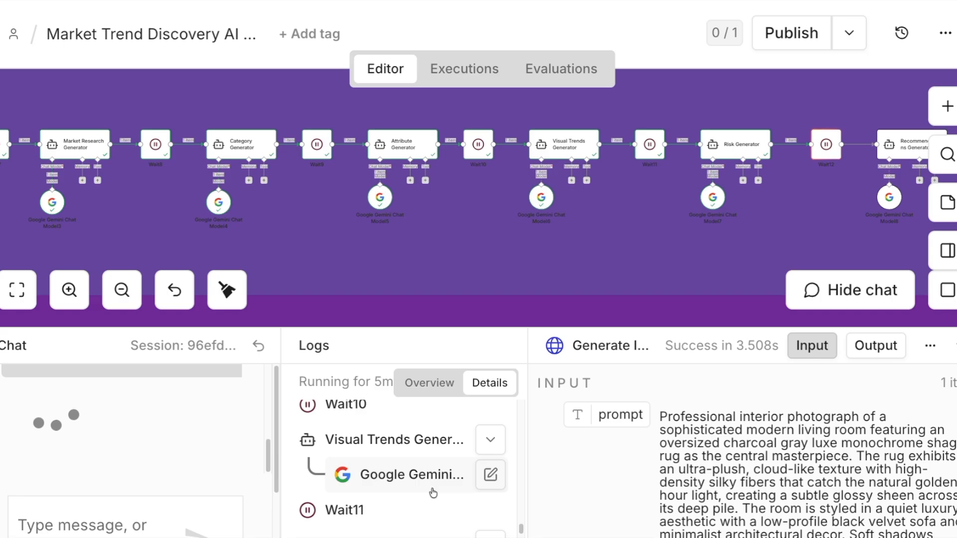
Monitor the run from the Risk Generator log entries through the Recommendations Generator to the Stage 7 output nodes
scroll(433, 493, down, 2)
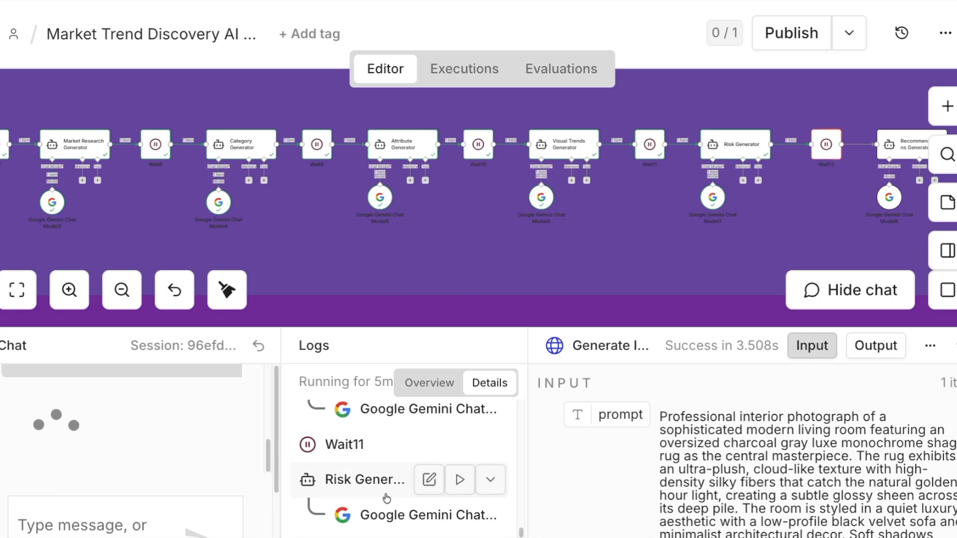
scroll(387, 499, down, 1)
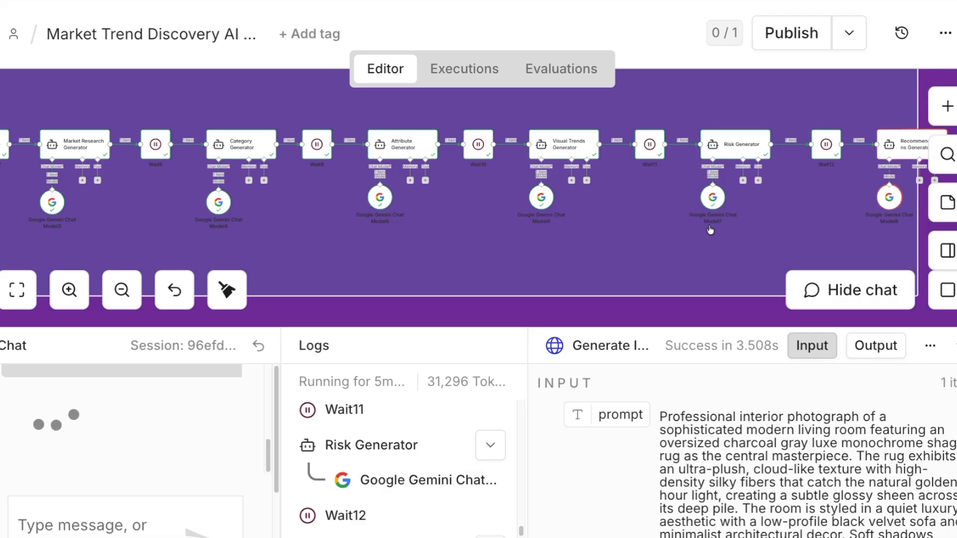
right_click(784, 233)
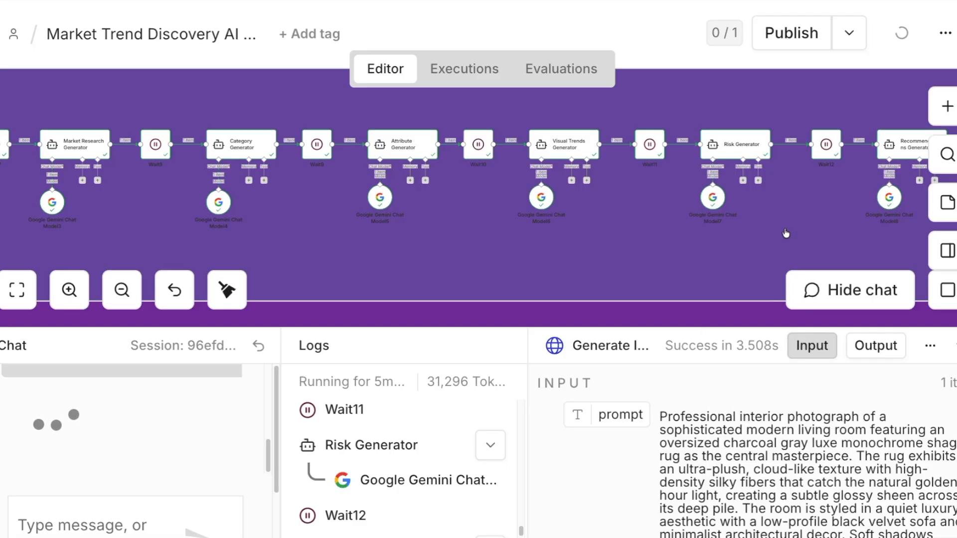
drag(788, 230, 505, 259)
scroll(505, 259, right, 5)
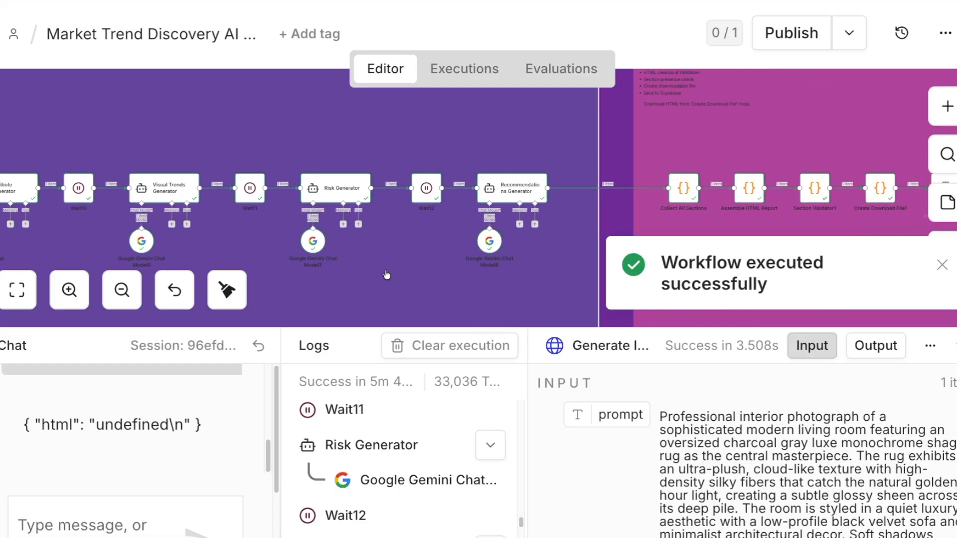
drag(826, 170, 659, 234)
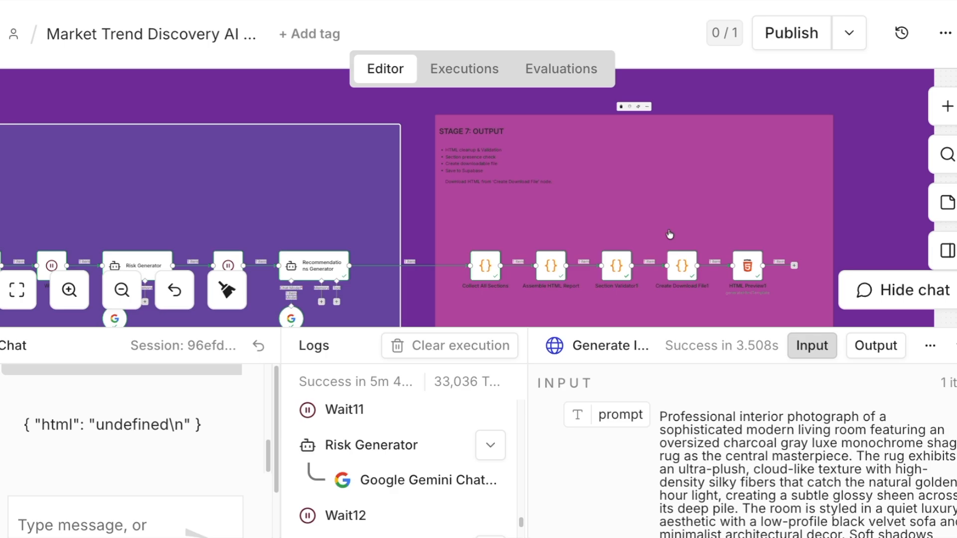
Download the trend report from the logged input of the HTML Preview1 node and open the downloaded HTML file
mouse_move(742, 277)
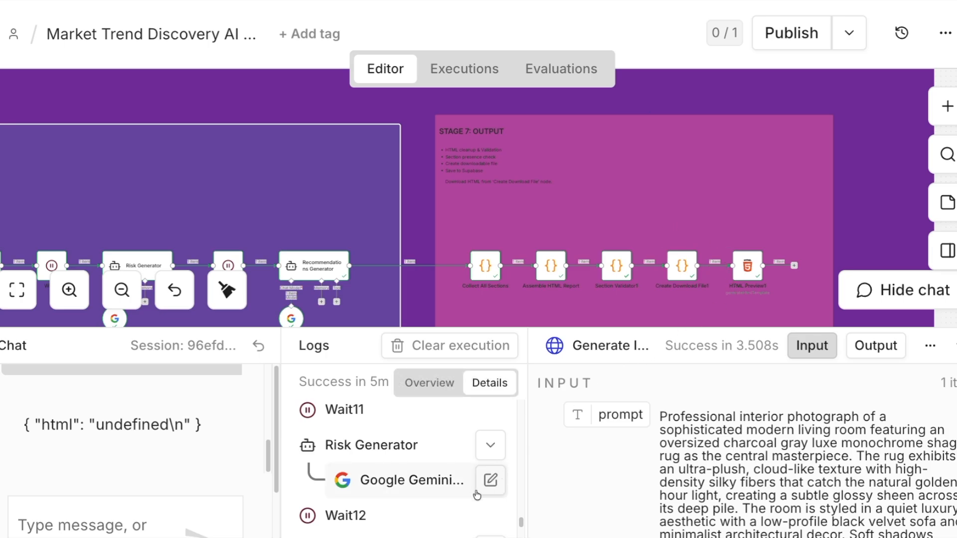
scroll(443, 496, down, 5)
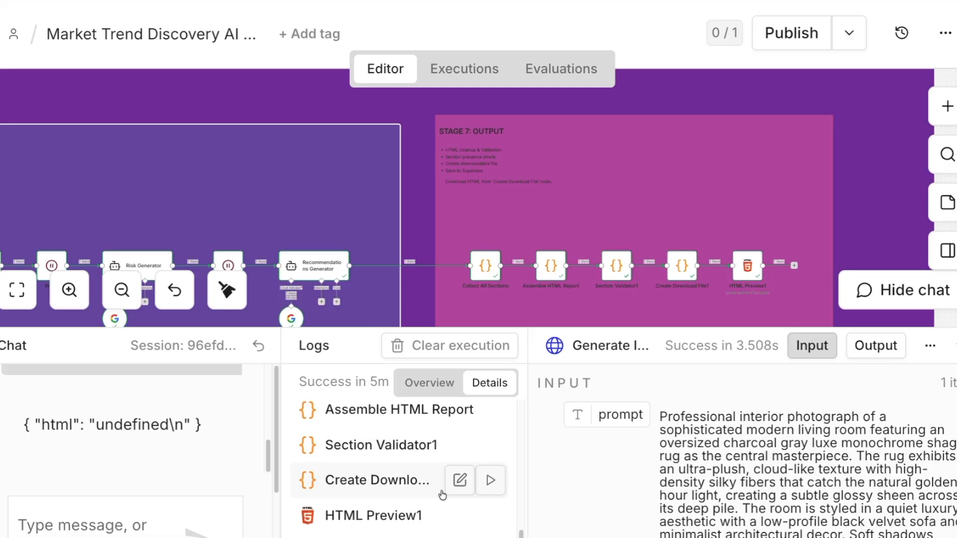
click(397, 517)
scroll(717, 471, down, 3)
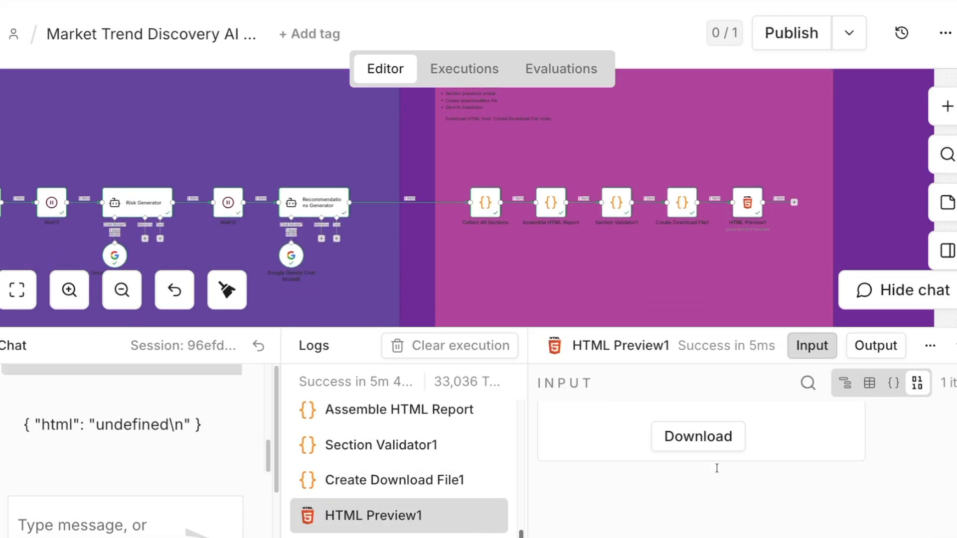
click(707, 450)
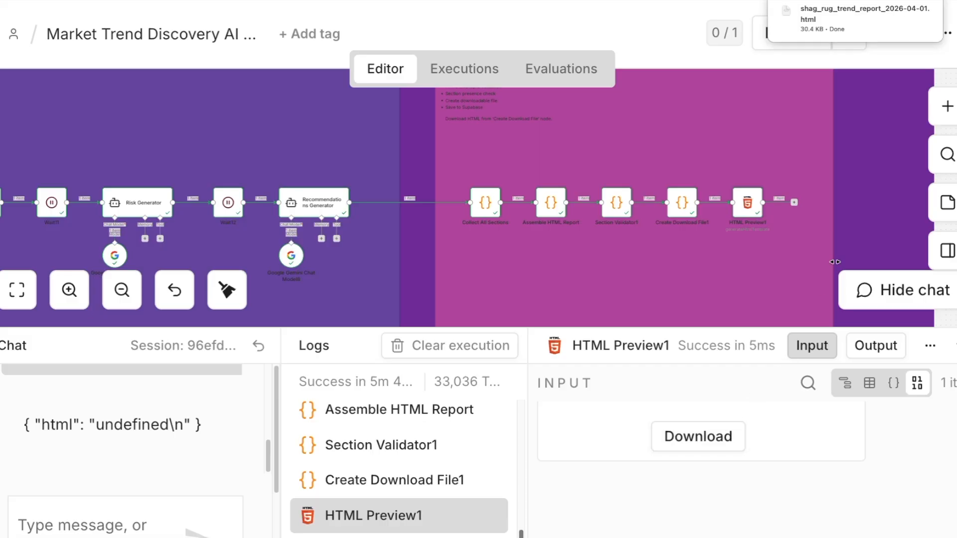
click(813, 22)
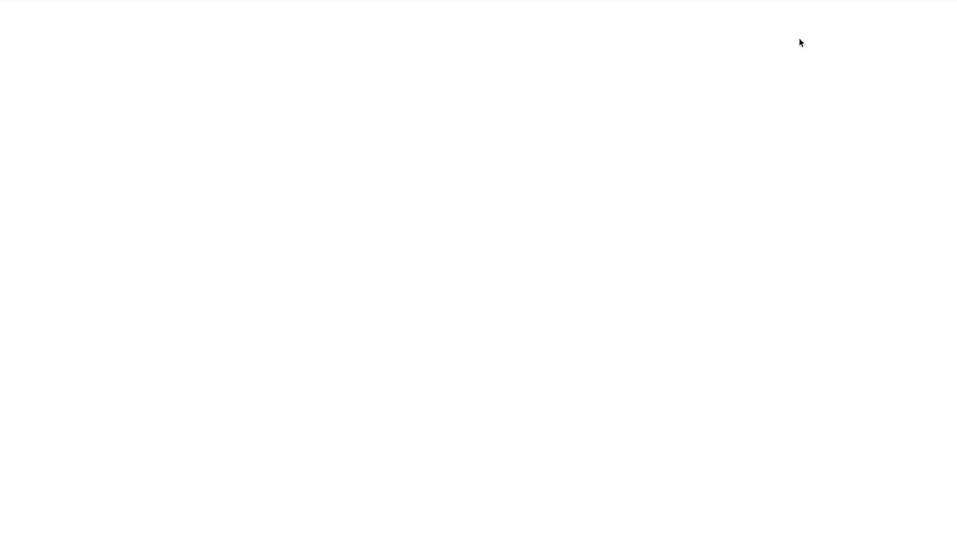
Read the trend report from the Executive Summary through Scope of Research and Market Research to the Category Deep Dive
scroll(637, 298, down, 3)
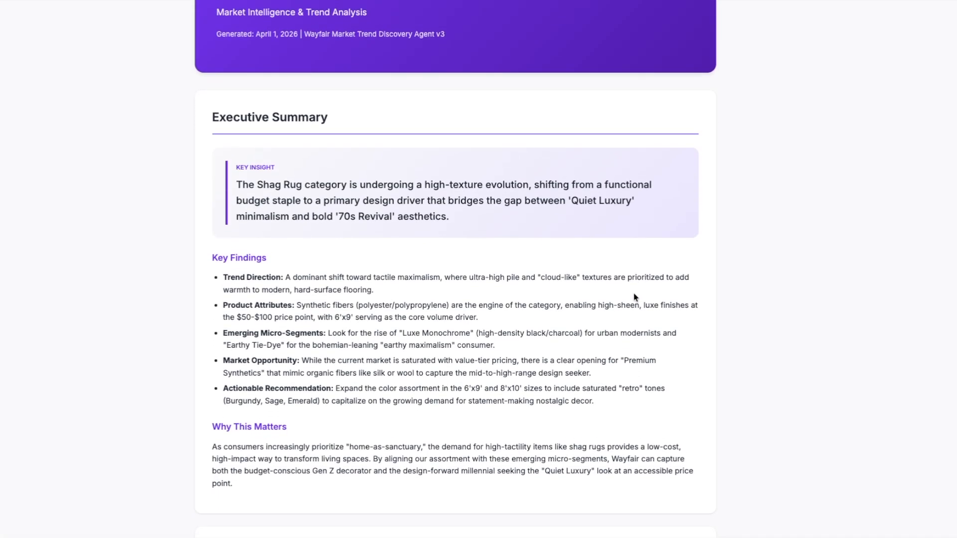
scroll(634, 297, down, 6)
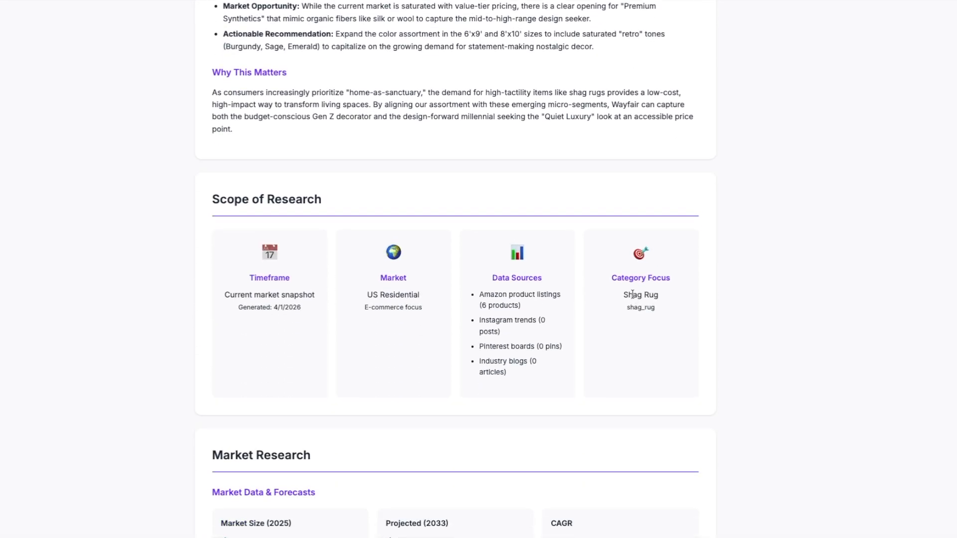
scroll(507, 297, down, 15)
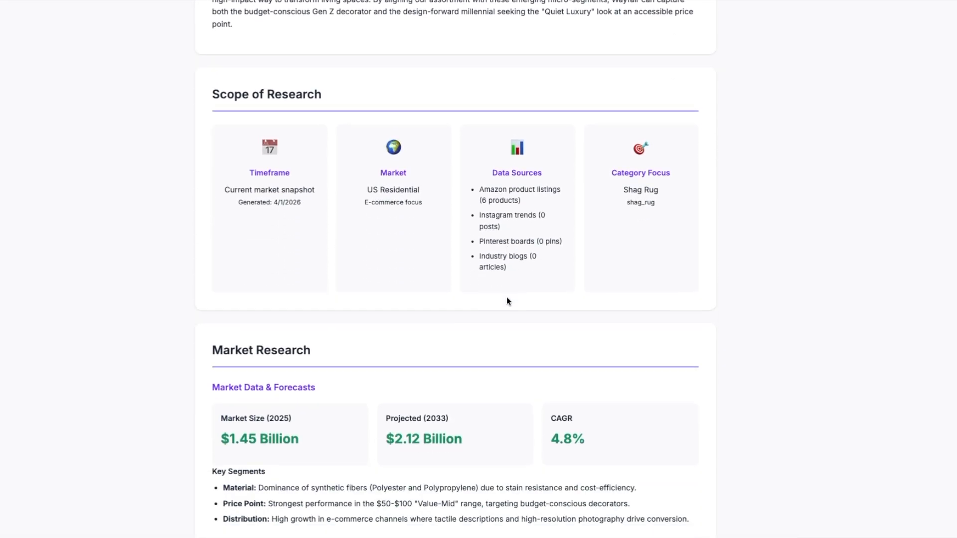
scroll(573, 292, down, 2)
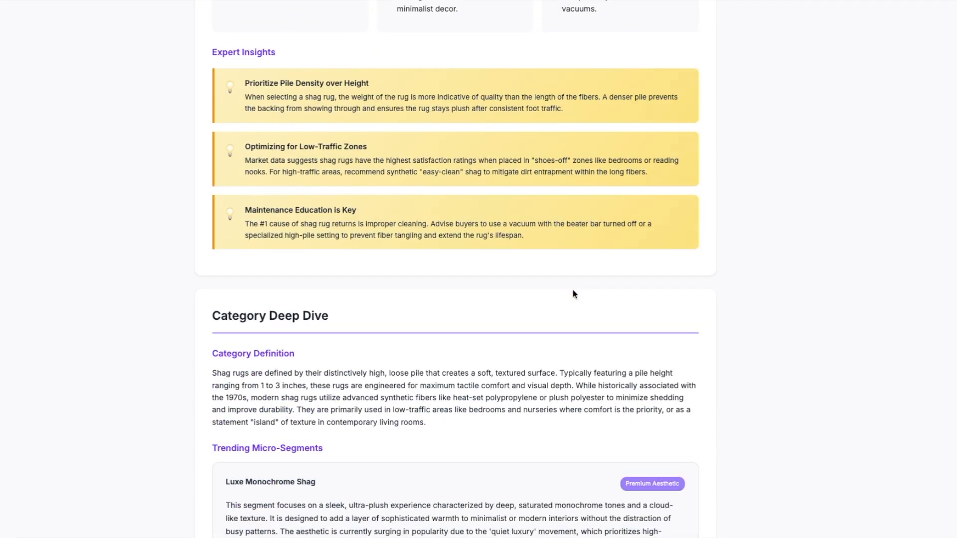
scroll(550, 418, down, 12)
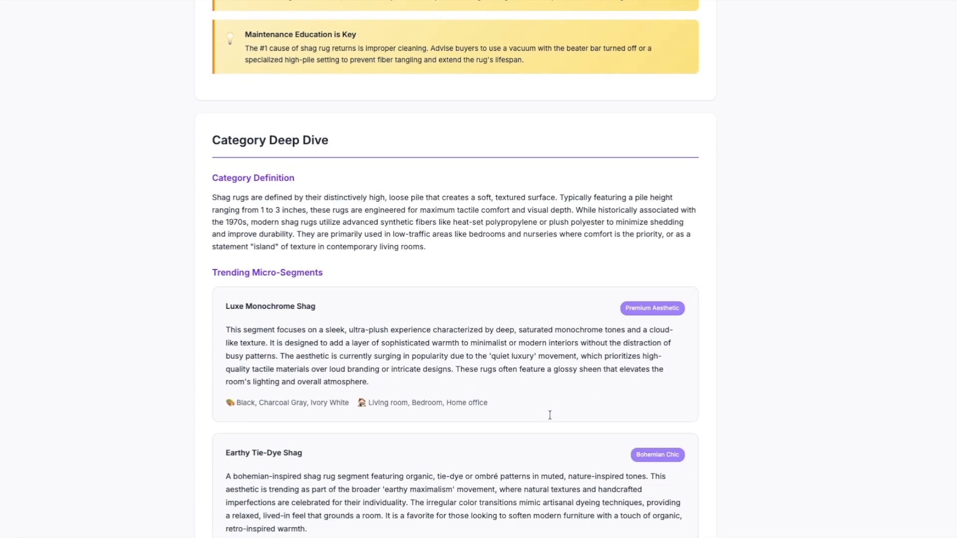
Read the rest of the report from the Sizing Guide and Product Attribute Analysis to the recommendations, Quick Wins and Watch List
scroll(549, 419, down, 8)
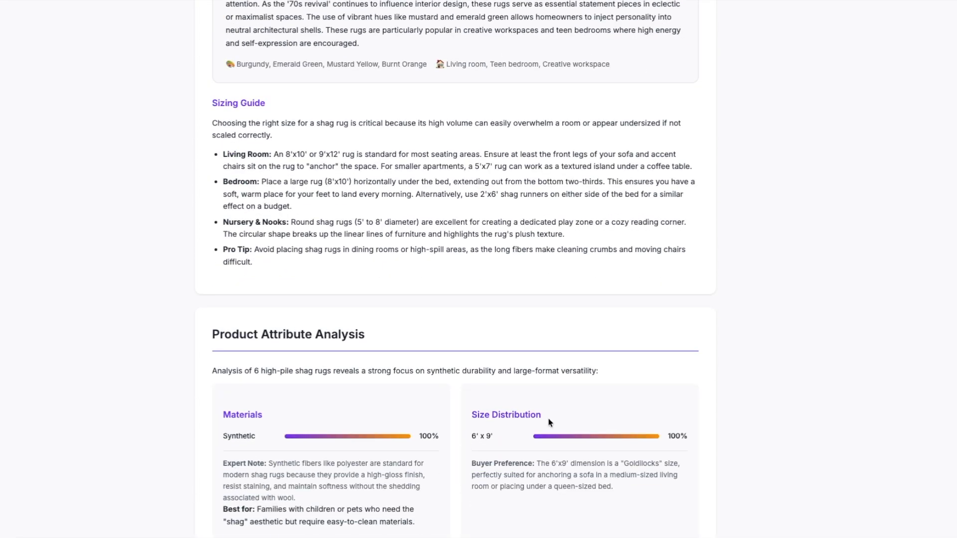
scroll(549, 422, down, 7)
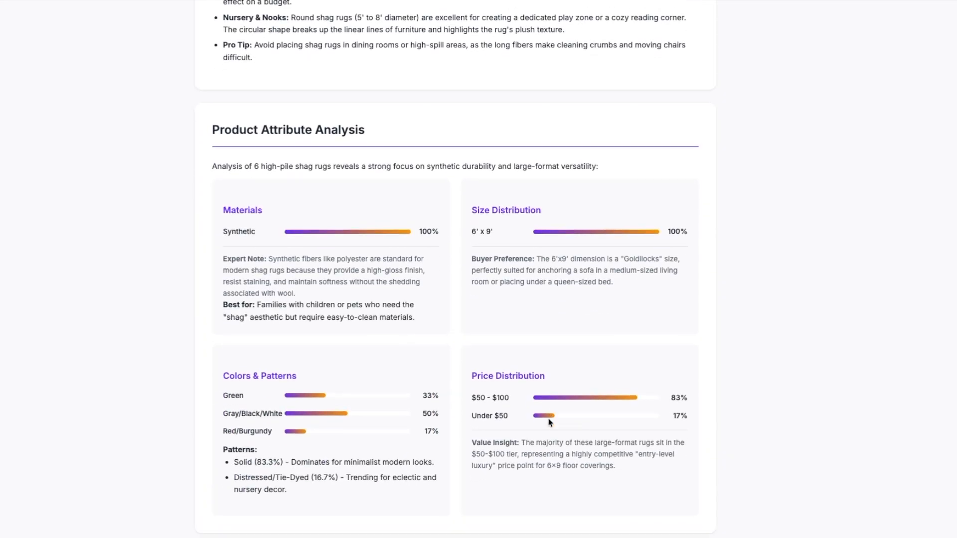
scroll(549, 422, down, 10)
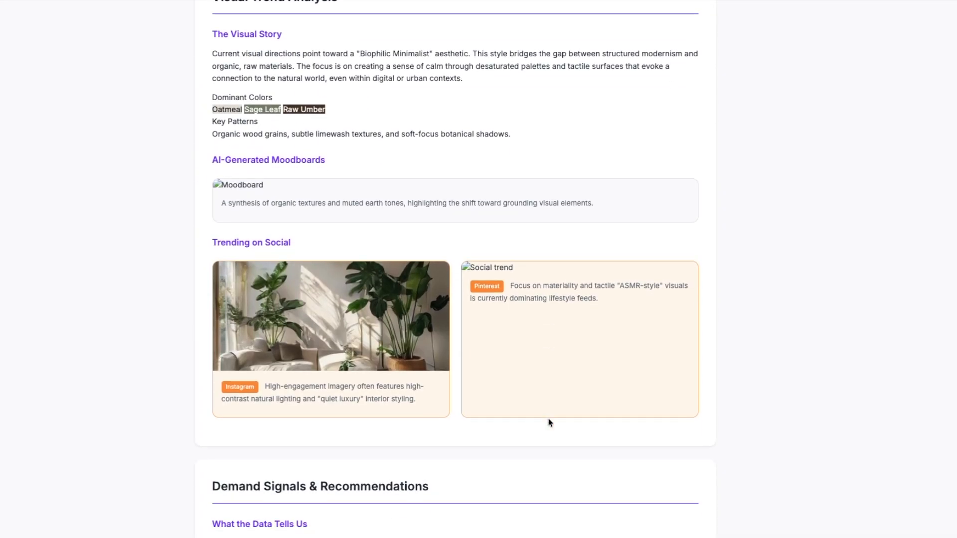
scroll(550, 423, down, 5)
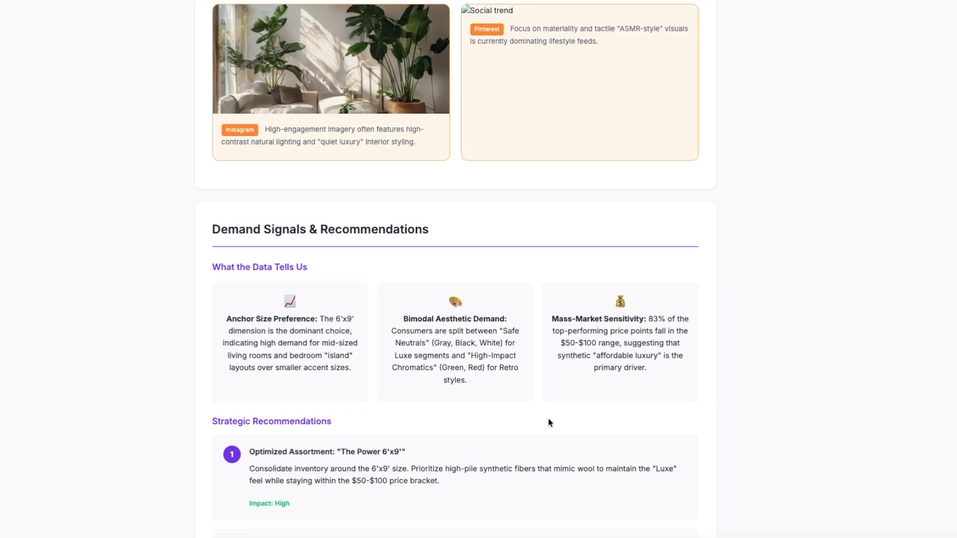
scroll(549, 422, down, 7)
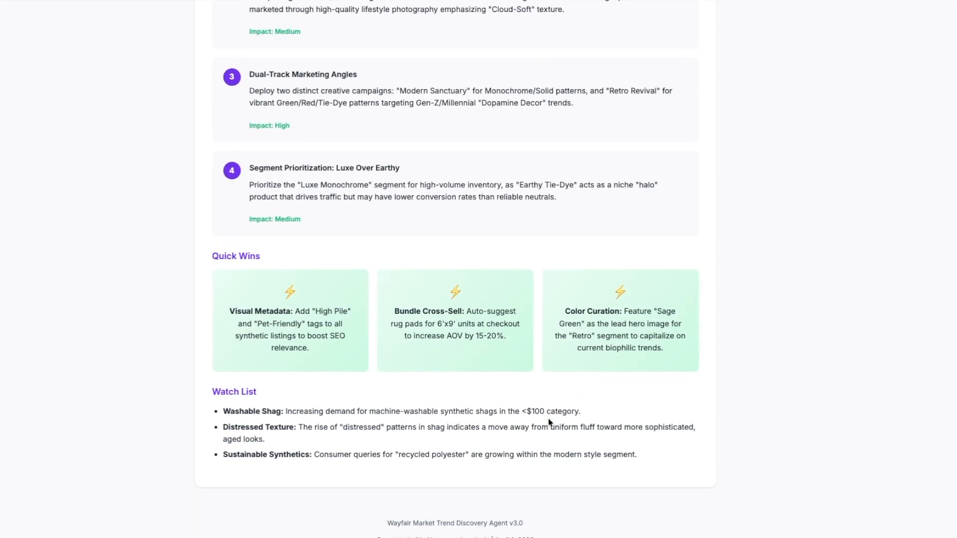
Recheck the Visual Trend Analysis with its moodboard and social images, and go back up to Scope of Research
scroll(549, 422, up, 16)
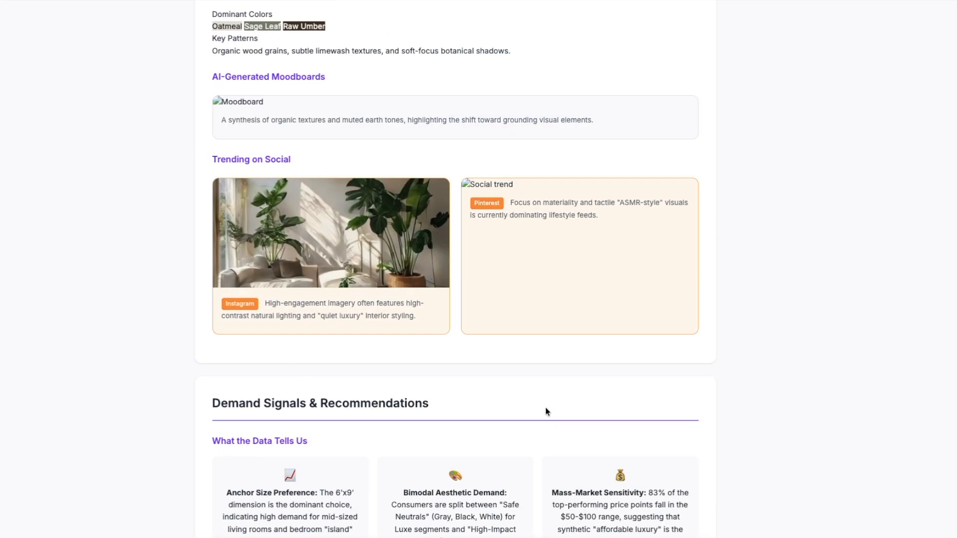
scroll(539, 395, up, 9)
scroll(538, 396, down, 5)
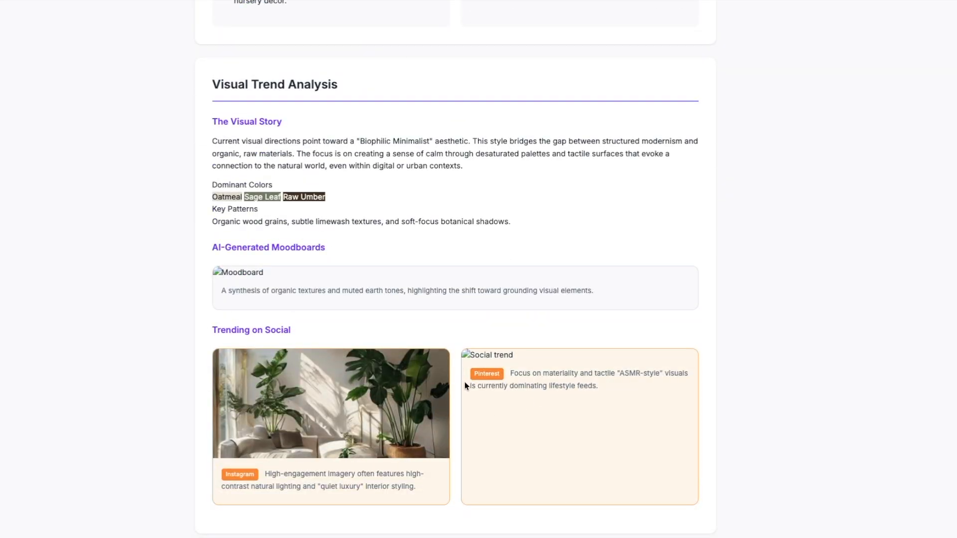
scroll(477, 220, up, 20)
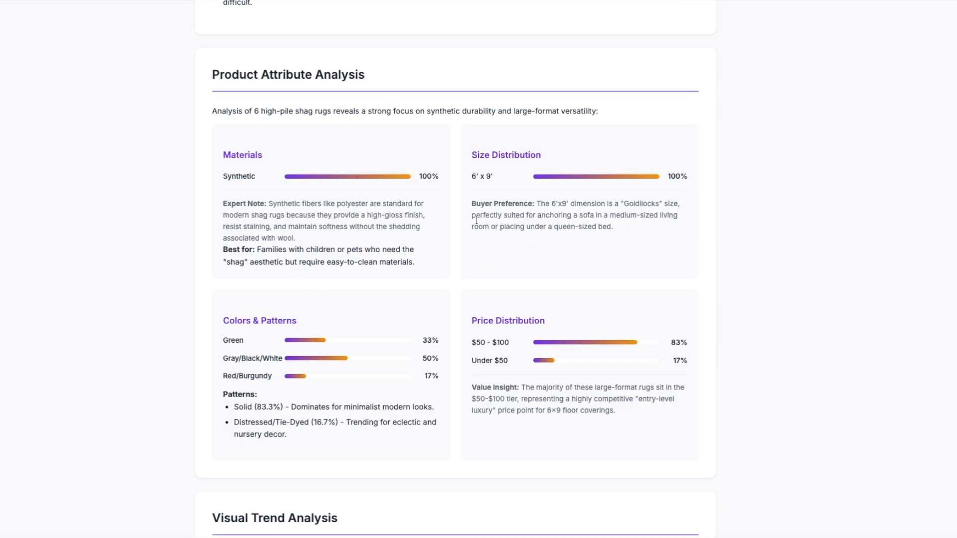
scroll(476, 219, up, 15)
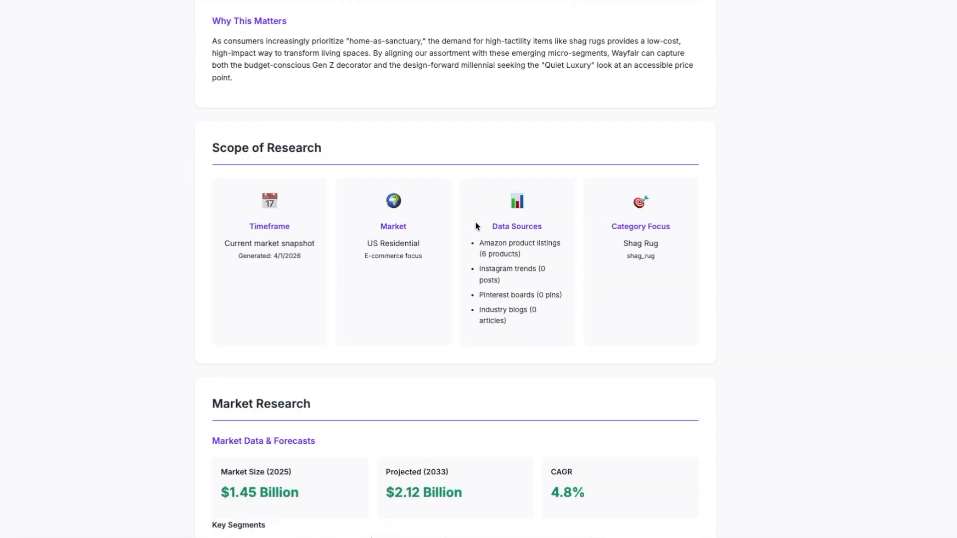